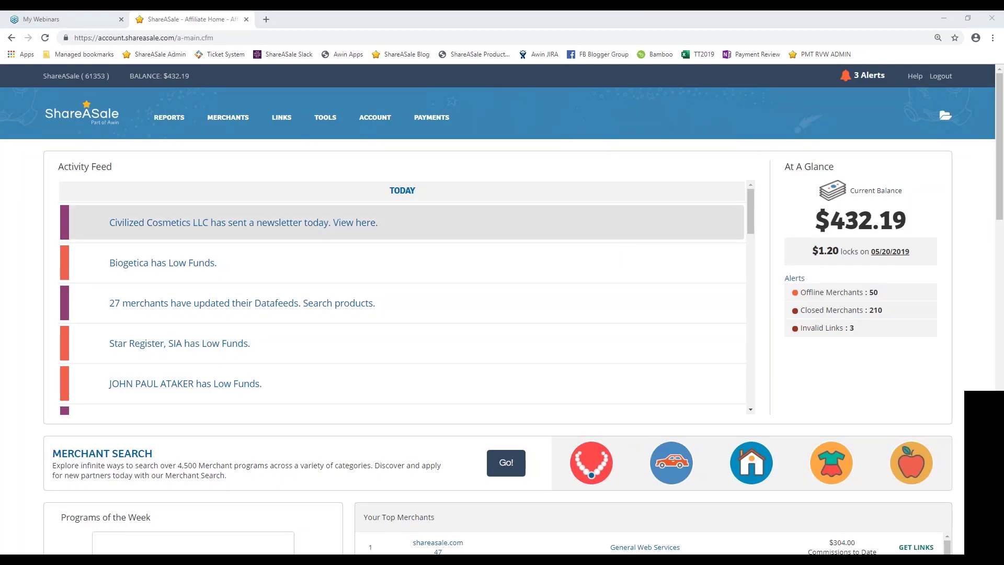
- Show the MERCHANTS dropdown menu from the affiliate home page's top navigation
{"action": "mouse_move", "coordinate": [237, 121]}
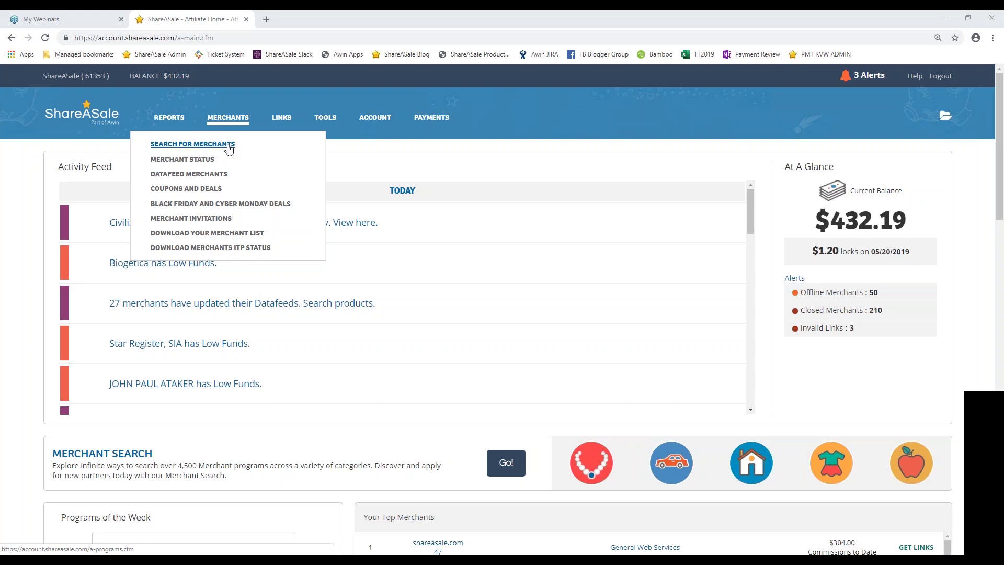
- Open Search for Merchants and scroll down through the merchant Categories list
{"action": "left_click", "coordinate": [229, 148]}
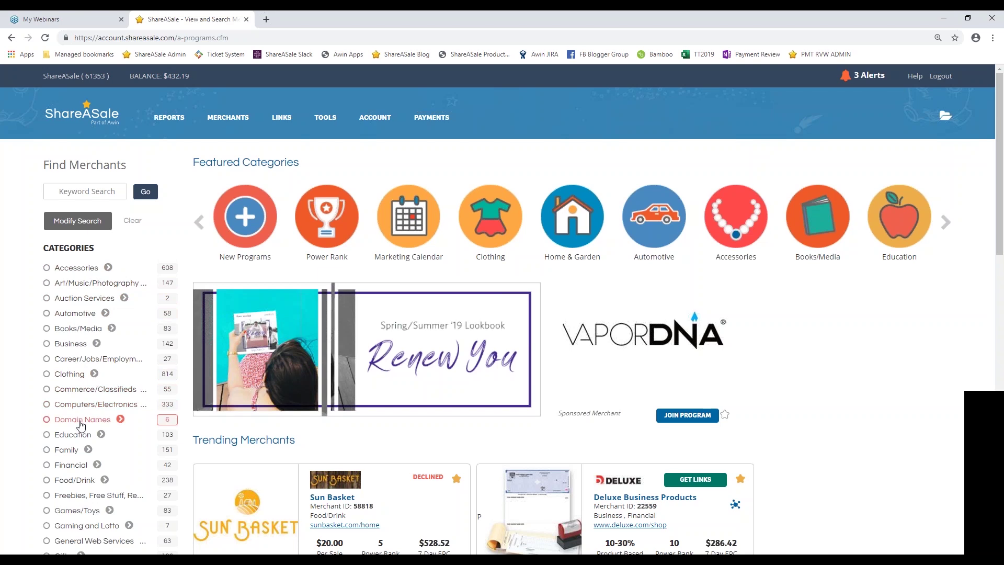
{"action": "scroll", "coordinate": [81, 427], "scroll_direction": "down", "scroll_amount": 2}
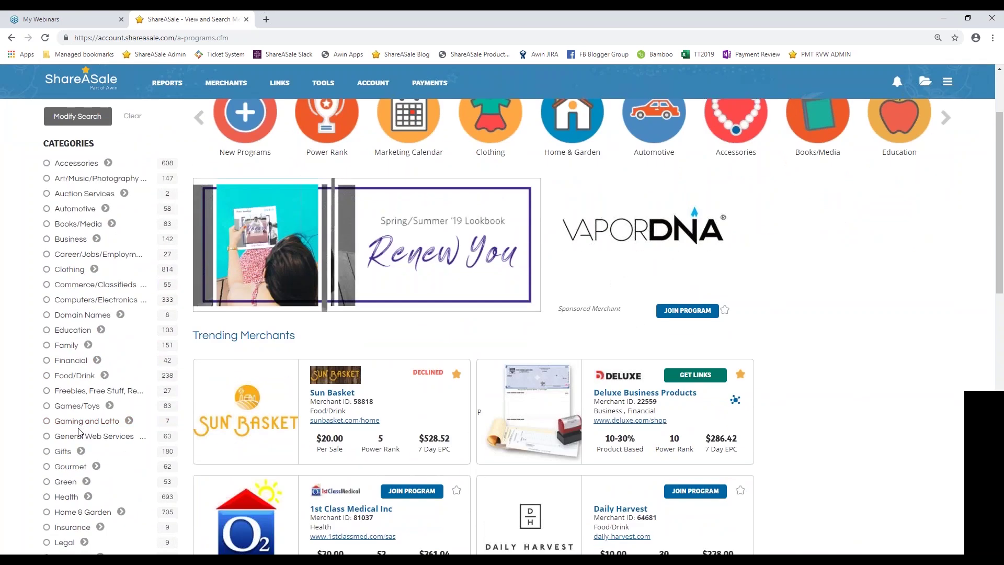
{"action": "scroll", "coordinate": [81, 428], "scroll_direction": "down", "scroll_amount": 1}
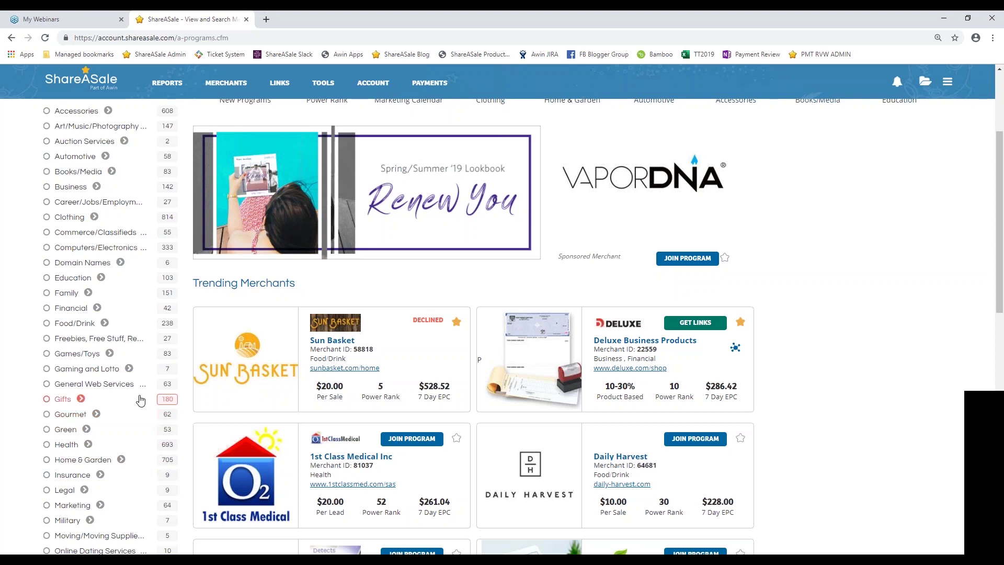
{"action": "scroll", "coordinate": [140, 400], "scroll_direction": "down", "scroll_amount": 1}
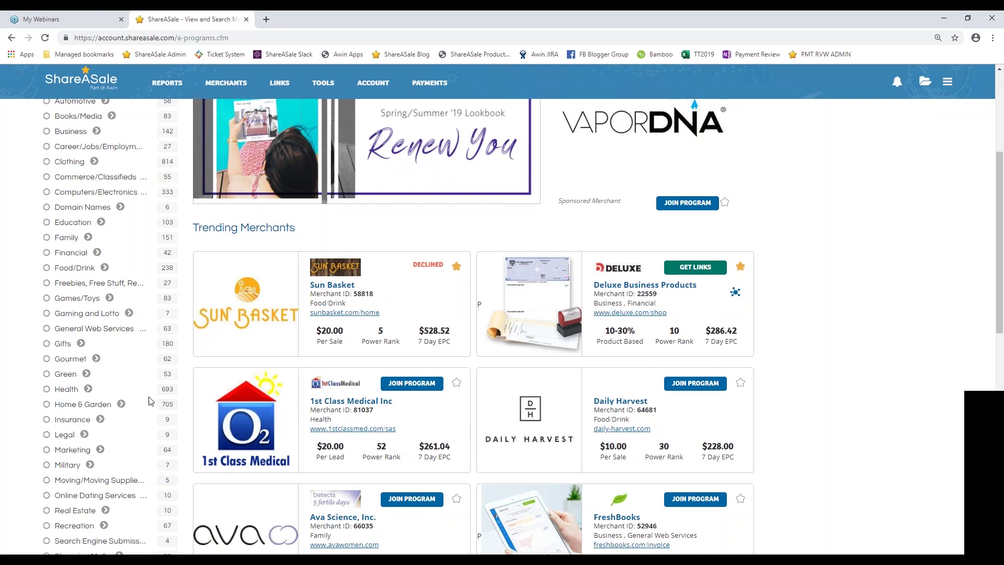
{"action": "scroll", "coordinate": [148, 400], "scroll_direction": "down", "scroll_amount": 2}
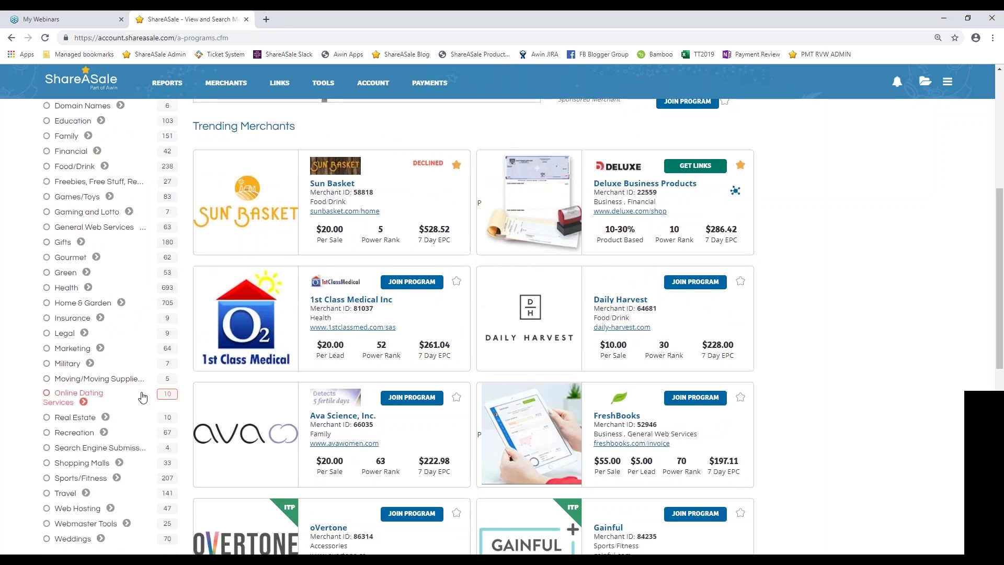
{"action": "scroll", "coordinate": [140, 396], "scroll_direction": "down", "scroll_amount": 1}
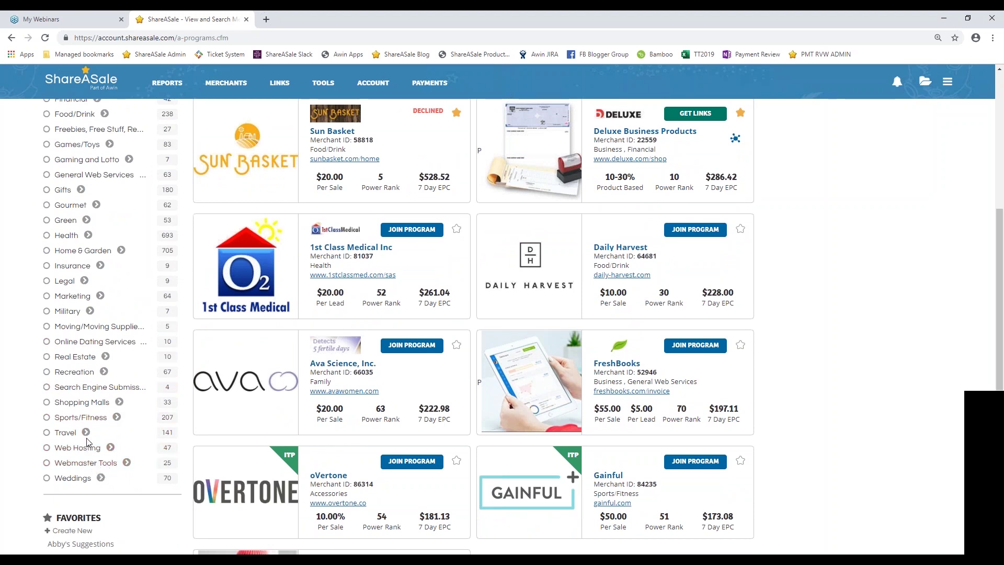
- Filter to the Health category and browse its 693 merchants, then return to the top
{"action": "left_click", "coordinate": [74, 241]}
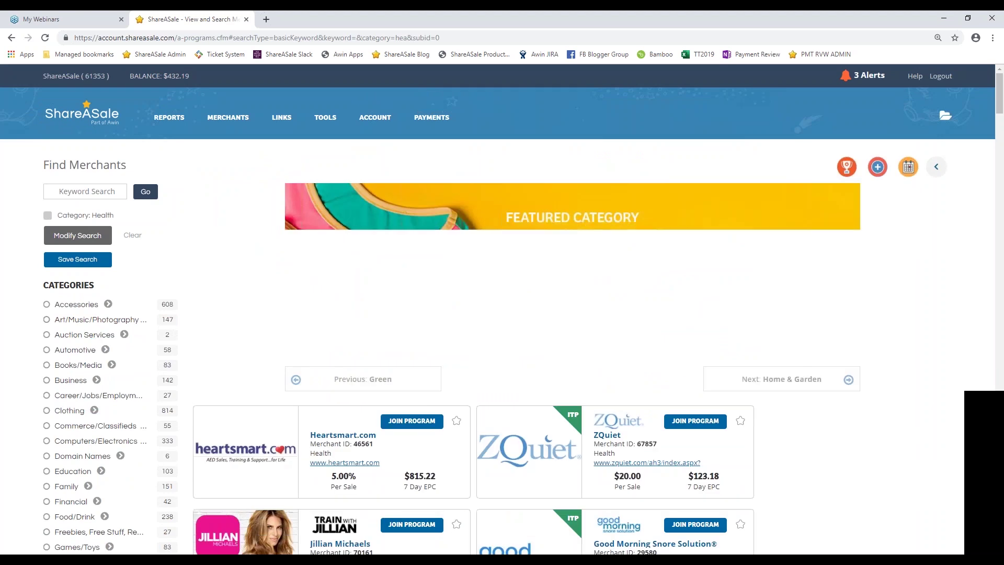
{"action": "scroll", "coordinate": [89, 347], "scroll_direction": "down", "scroll_amount": 6}
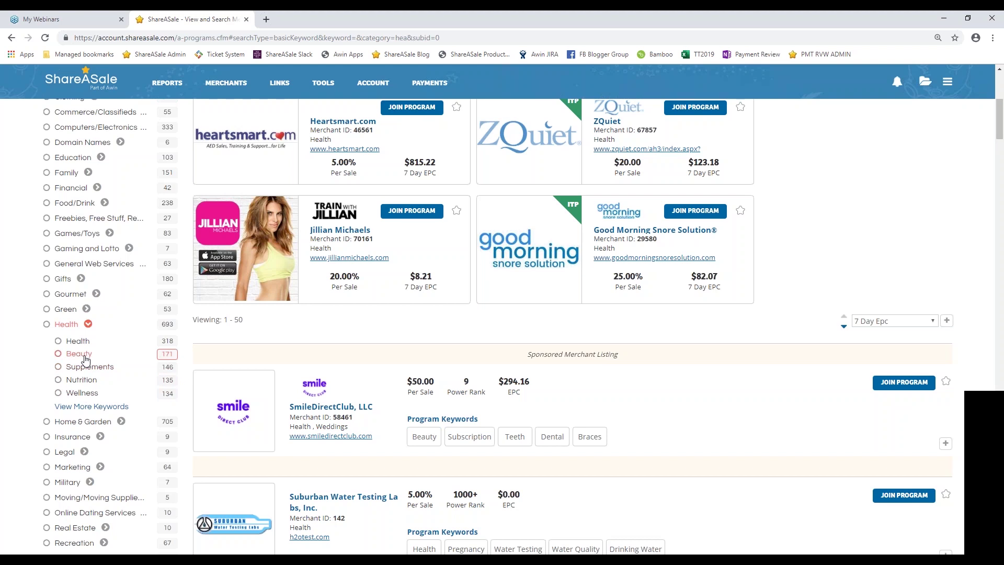
{"action": "scroll", "coordinate": [86, 361], "scroll_direction": "down", "scroll_amount": 1}
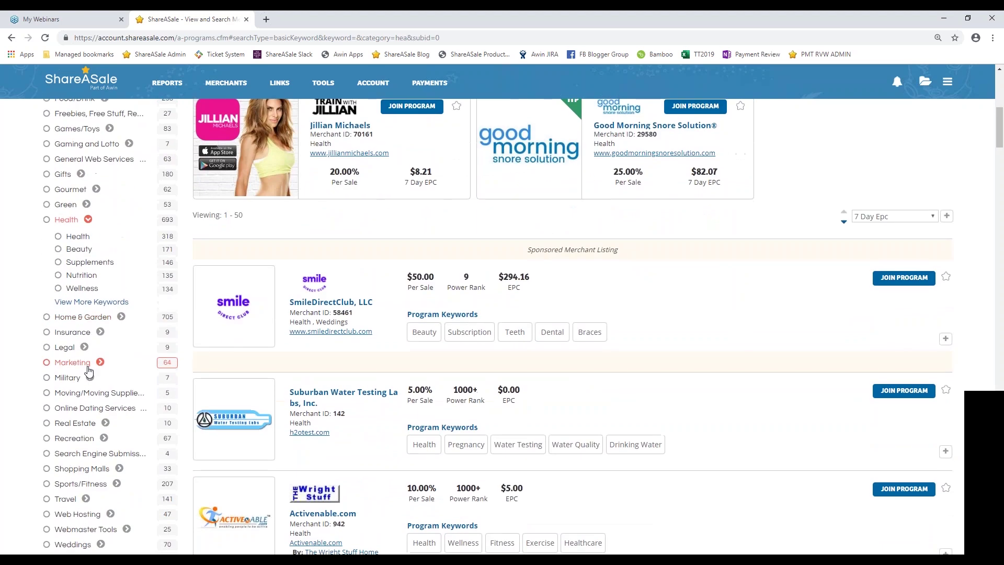
{"action": "scroll", "coordinate": [86, 361], "scroll_direction": "up", "scroll_amount": 5}
{"action": "scroll", "coordinate": [90, 374], "scroll_direction": "up", "scroll_amount": 2}
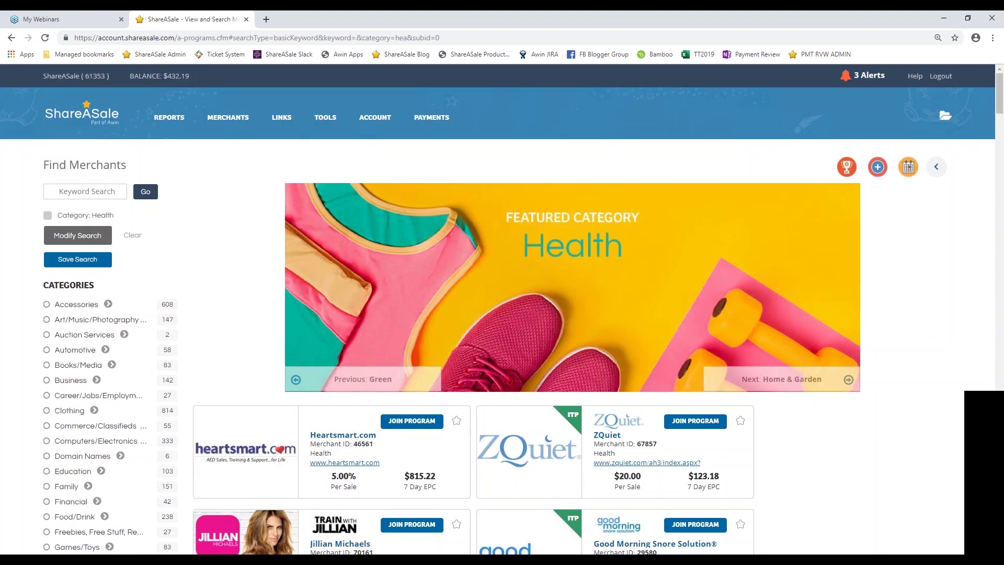
- Show New Programs from the last 7 Days and browse the 56 listed merchants
{"action": "mouse_move", "coordinate": [213, 119]}
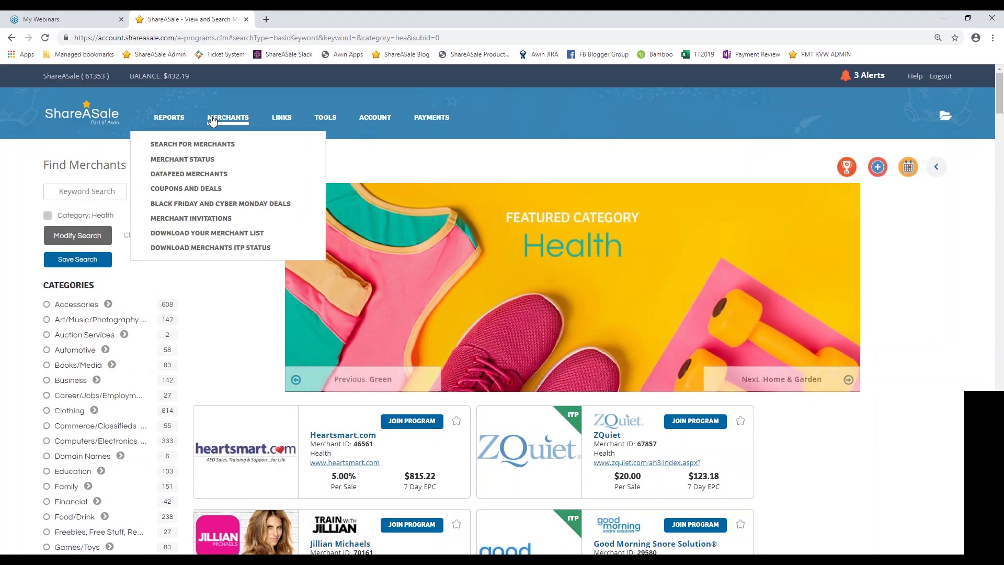
{"action": "left_click", "coordinate": [214, 151]}
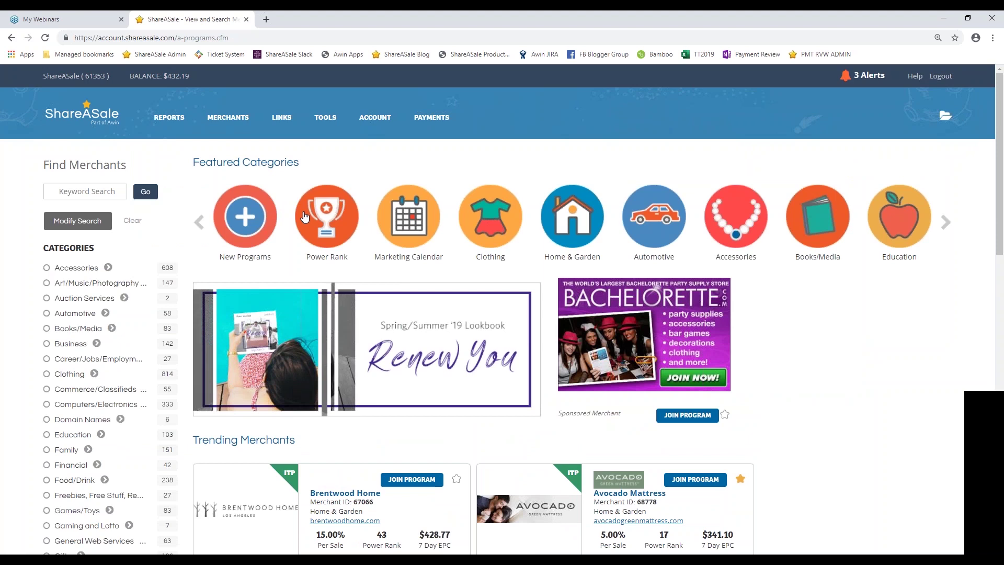
{"action": "left_click", "coordinate": [241, 225]}
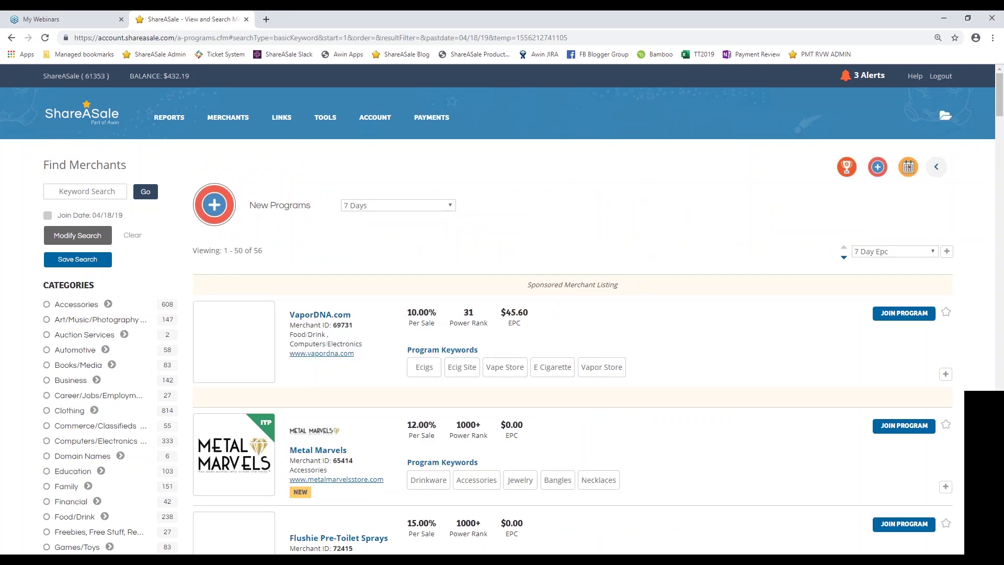
{"action": "left_click", "coordinate": [392, 209]}
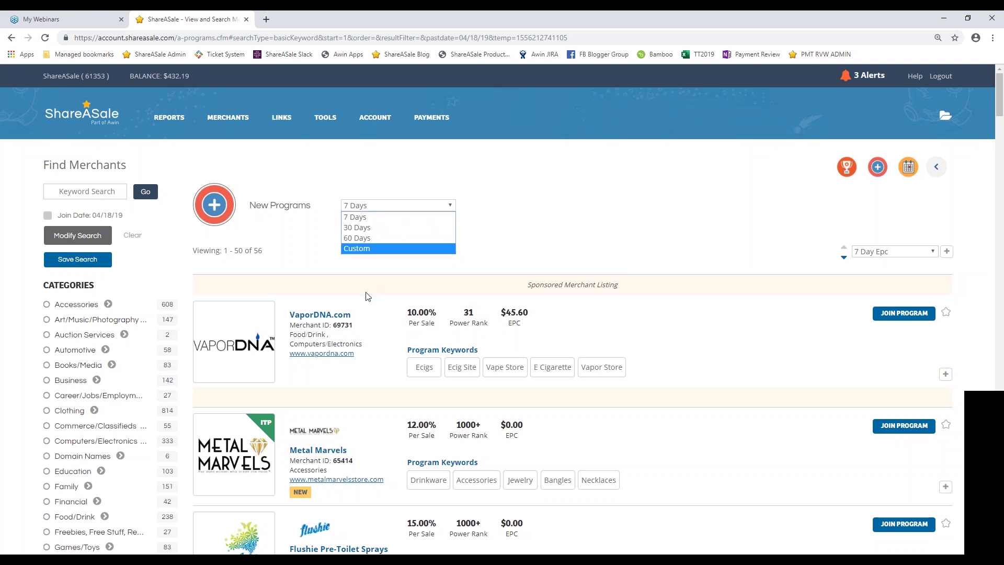
{"action": "scroll", "coordinate": [367, 310], "scroll_direction": "down", "scroll_amount": 1}
{"action": "scroll", "coordinate": [364, 346], "scroll_direction": "down", "scroll_amount": 2}
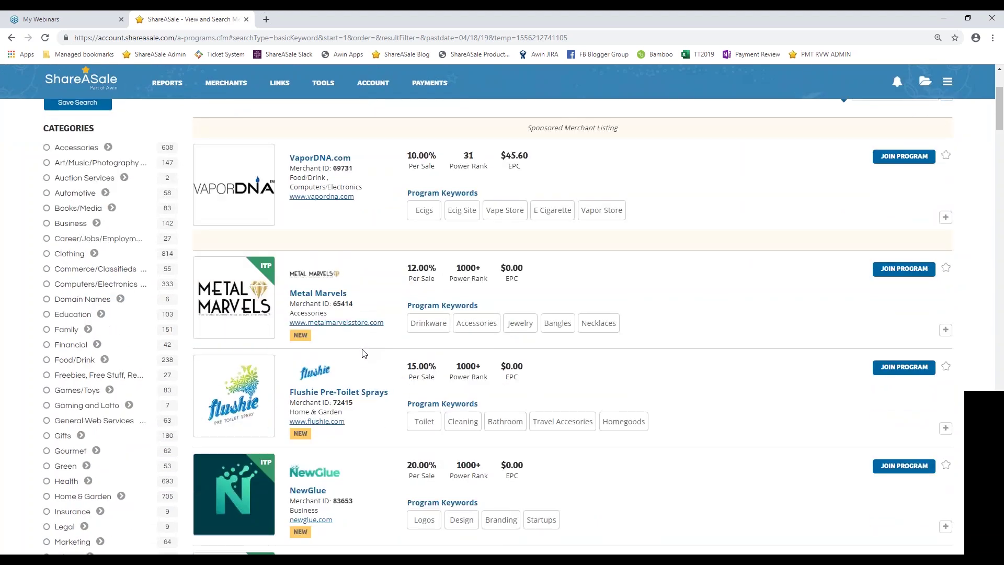
{"action": "scroll", "coordinate": [365, 354], "scroll_direction": "up", "scroll_amount": 3}
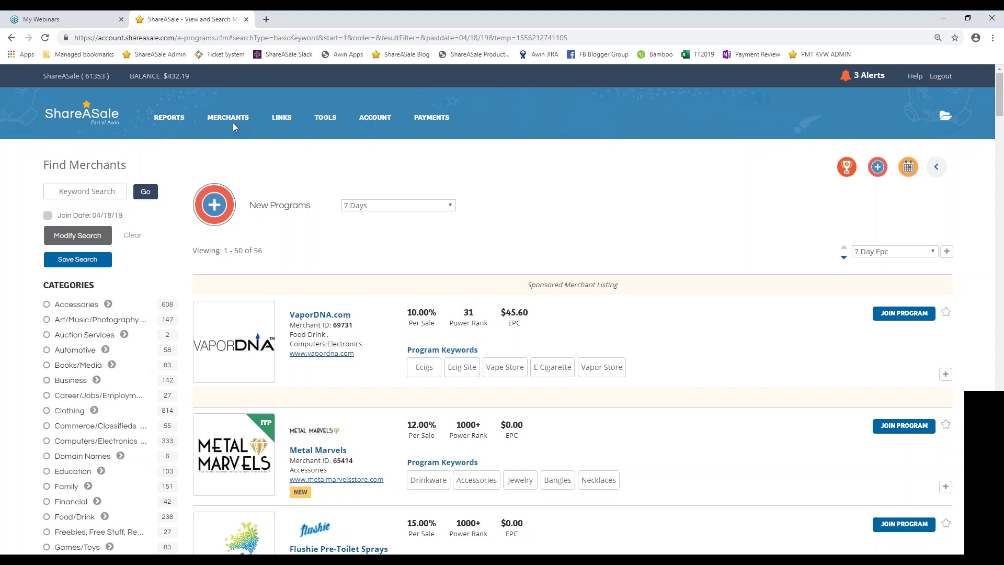
- Return to the main Search for Merchants page with its Featured Categories
{"action": "mouse_move", "coordinate": [230, 119]}
{"action": "left_click", "coordinate": [219, 145]}
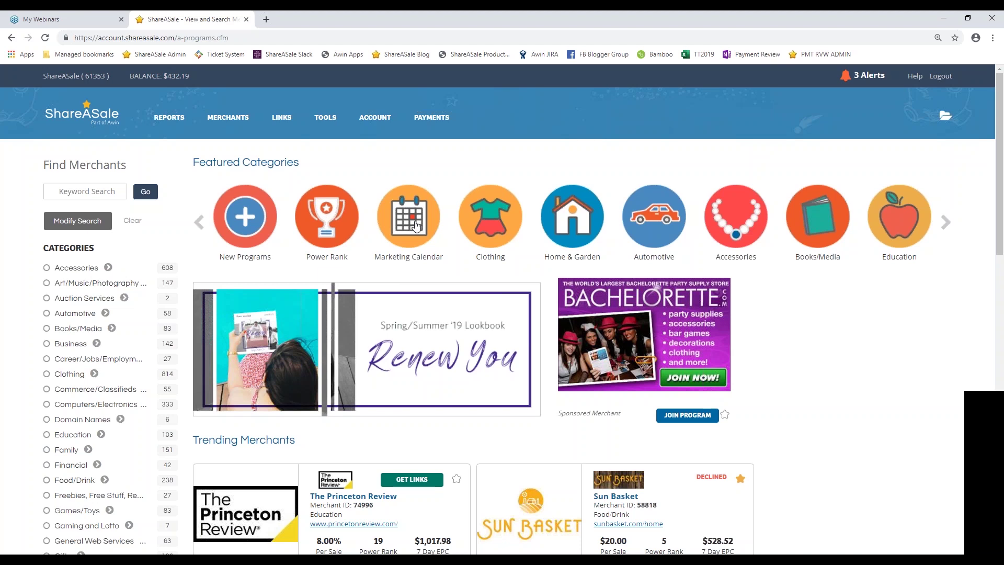
- In the Marketing Calendar, browse the May 2019 merchants promoting Mother's Day
{"action": "left_click", "coordinate": [417, 226]}
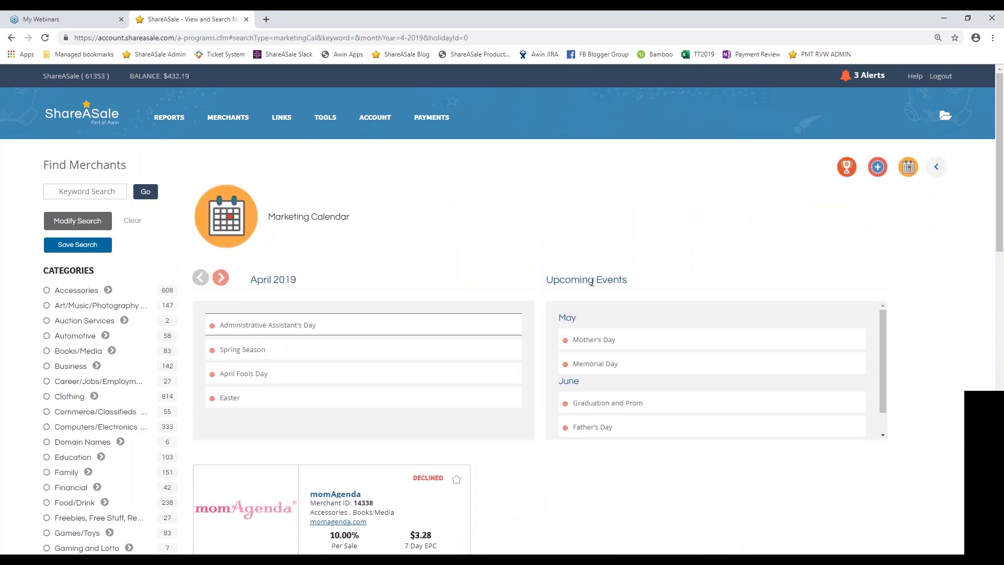
{"action": "scroll", "coordinate": [595, 282], "scroll_direction": "down", "scroll_amount": 1}
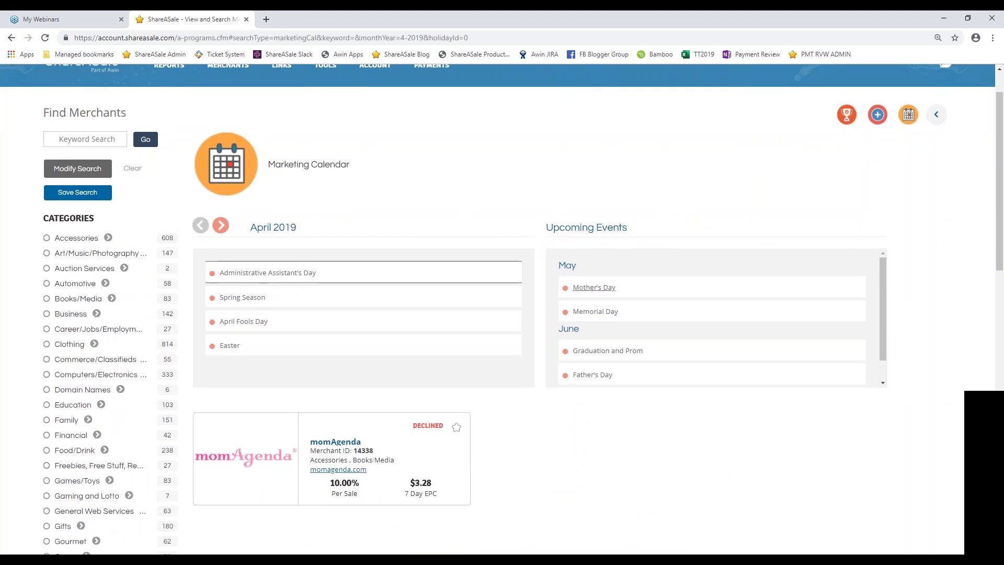
{"action": "left_click", "coordinate": [594, 288]}
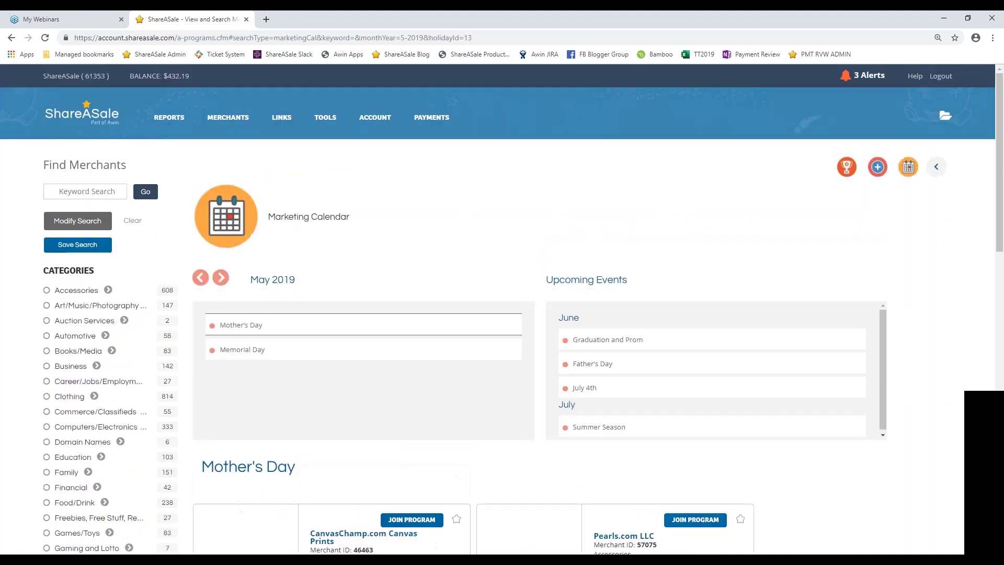
{"action": "scroll", "coordinate": [464, 309], "scroll_direction": "down", "scroll_amount": 5}
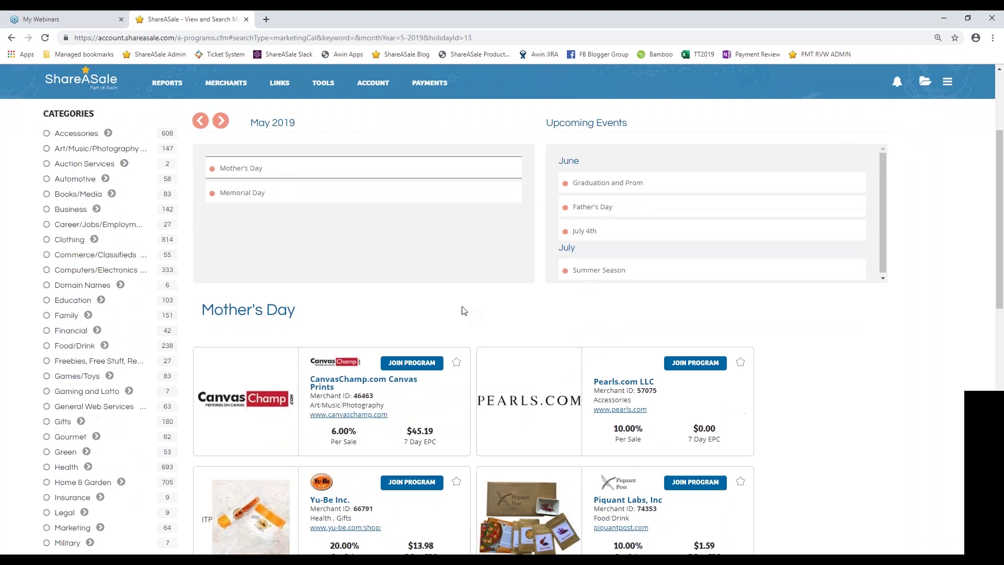
{"action": "scroll", "coordinate": [462, 309], "scroll_direction": "down", "scroll_amount": 2}
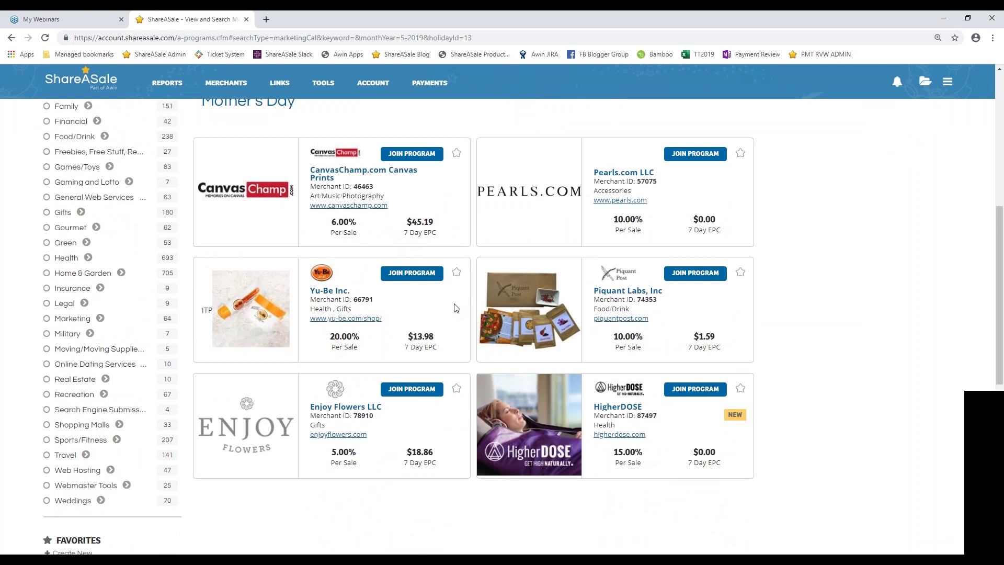
{"action": "scroll", "coordinate": [382, 311], "scroll_direction": "down", "scroll_amount": 1}
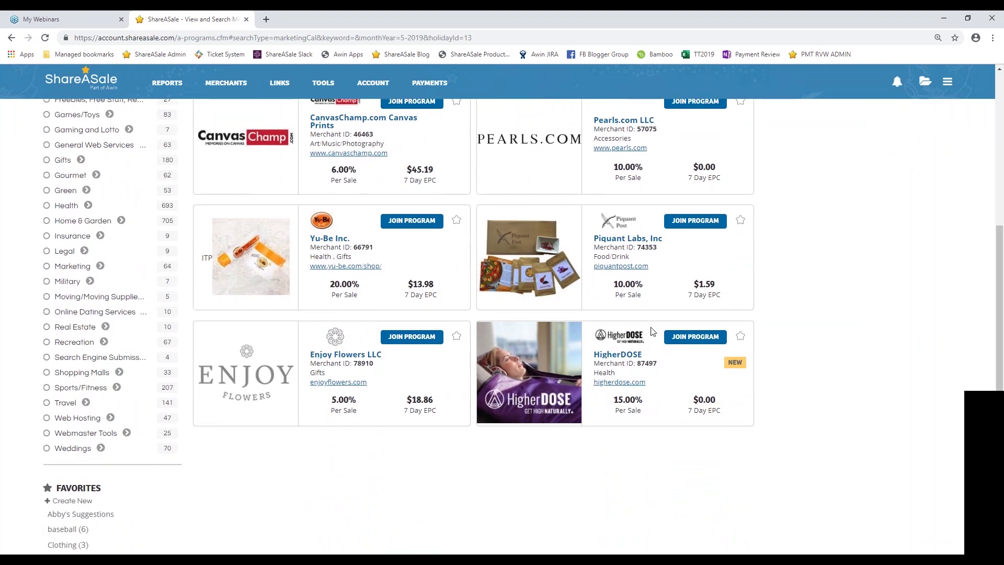
{"action": "scroll", "coordinate": [365, 321], "scroll_direction": "up", "scroll_amount": 3}
{"action": "scroll", "coordinate": [365, 322], "scroll_direction": "up", "scroll_amount": 5}
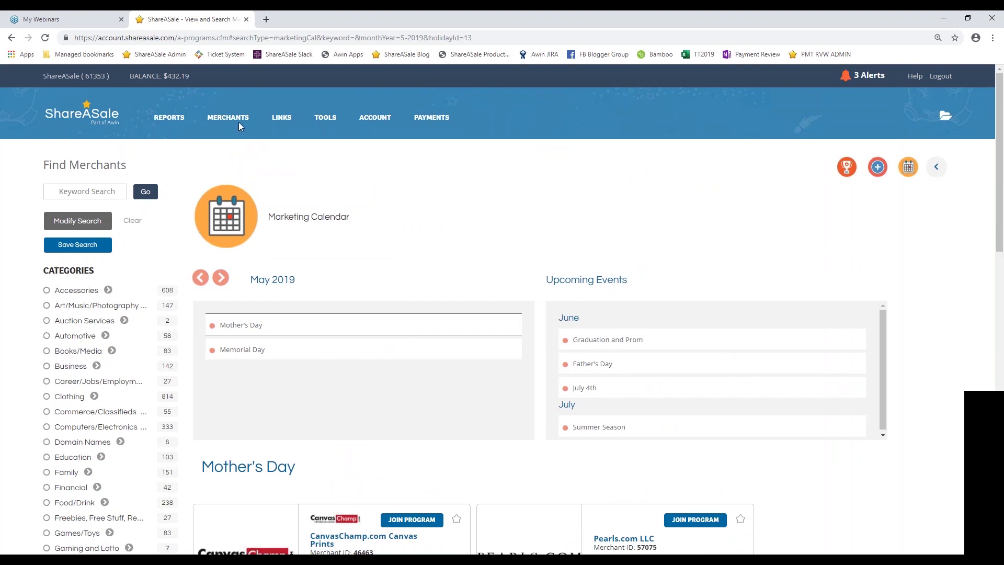
- Back on merchant search, advance the Featured Categories carousel four times until Automotive leads
{"action": "mouse_move", "coordinate": [232, 128]}
{"action": "left_click", "coordinate": [221, 149]}
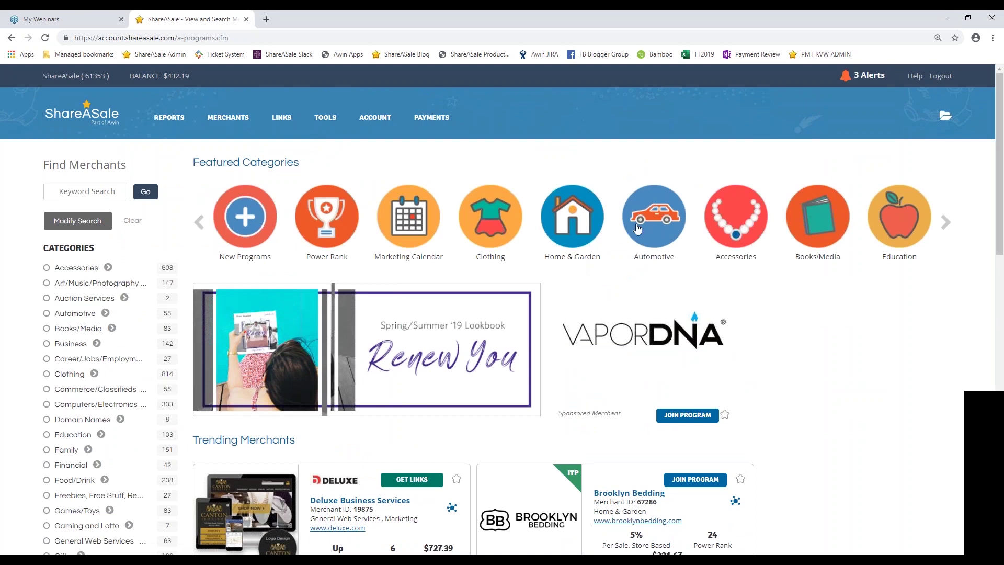
{"action": "left_click", "coordinate": [946, 225]}
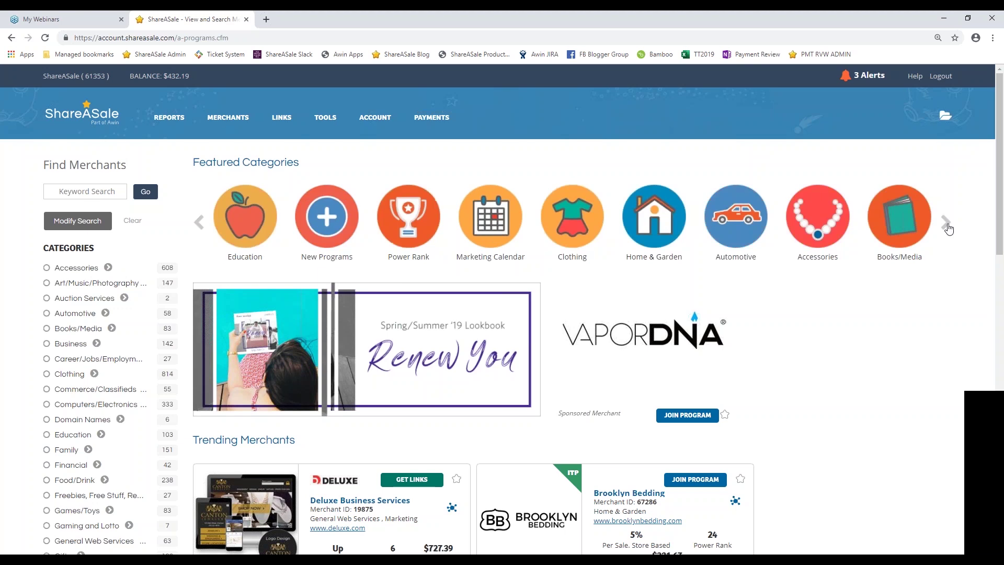
{"action": "left_click", "coordinate": [948, 225]}
{"action": "left_click", "coordinate": [947, 226]}
{"action": "left_click", "coordinate": [947, 226]}
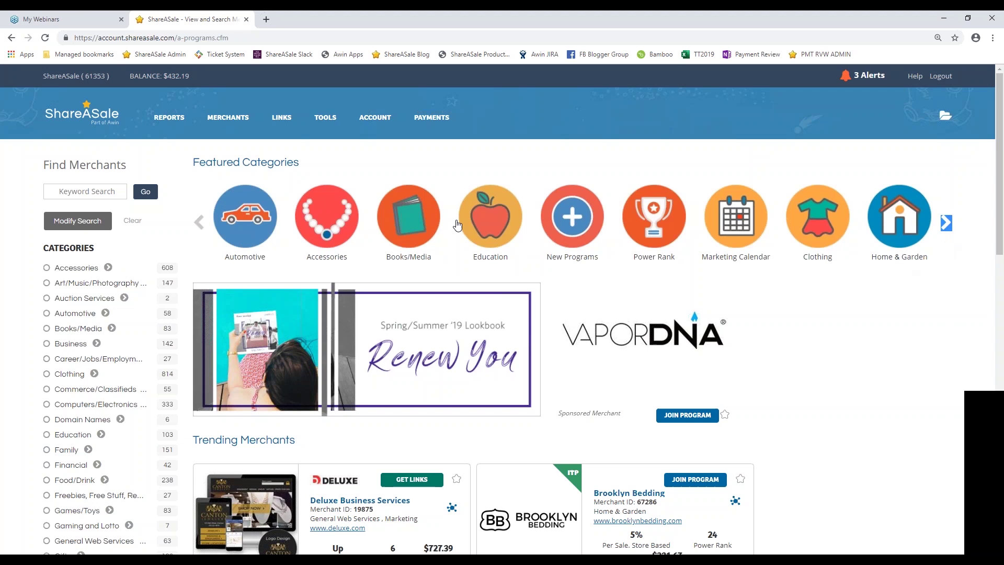
{"action": "scroll", "coordinate": [455, 226], "scroll_direction": "down", "scroll_amount": 1}
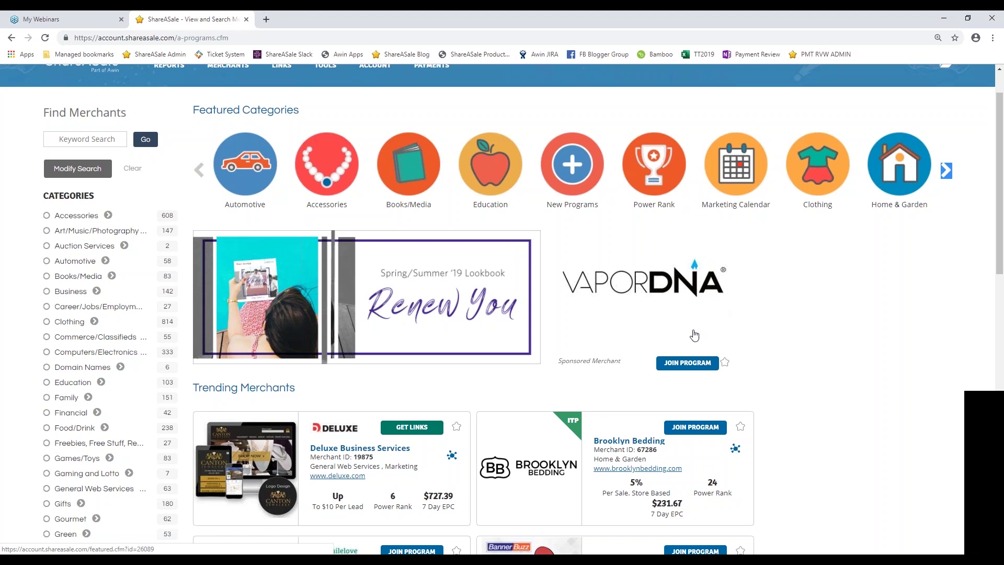
{"action": "scroll", "coordinate": [694, 337], "scroll_direction": "down", "scroll_amount": 3}
{"action": "scroll", "coordinate": [690, 349], "scroll_direction": "down", "scroll_amount": 2}
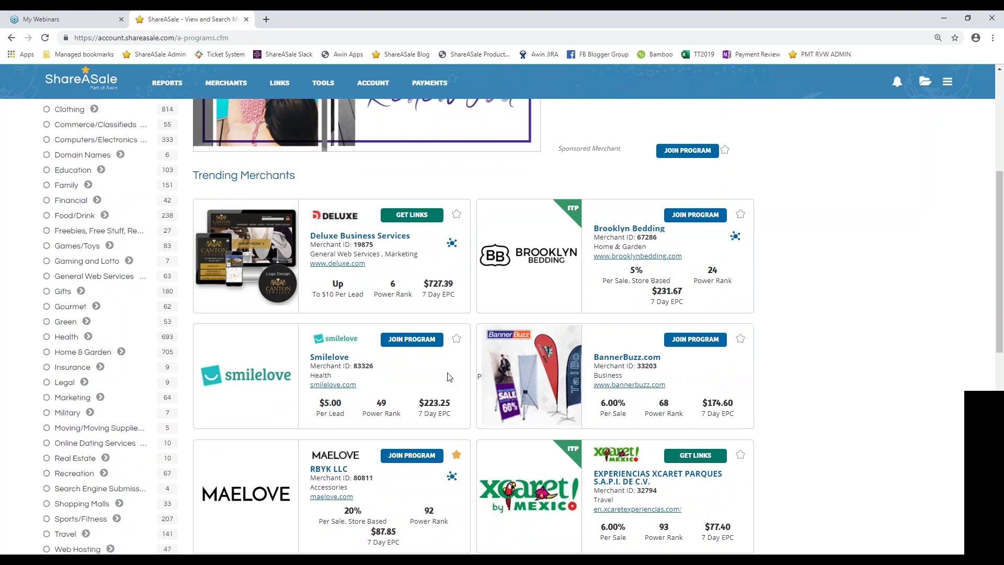
{"action": "scroll", "coordinate": [450, 377], "scroll_direction": "down", "scroll_amount": 1}
{"action": "left_click_drag", "start_coordinate": [389, 233], "coordinate": [412, 248]}
{"action": "scroll", "coordinate": [401, 277], "scroll_direction": "down", "scroll_amount": 1}
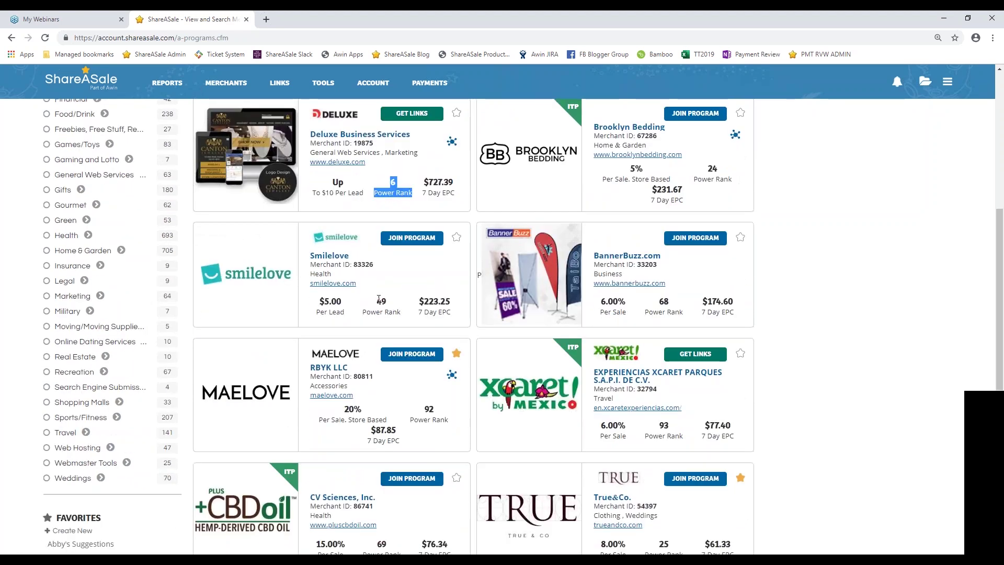
{"action": "left_click_drag", "start_coordinate": [376, 299], "coordinate": [406, 318]}
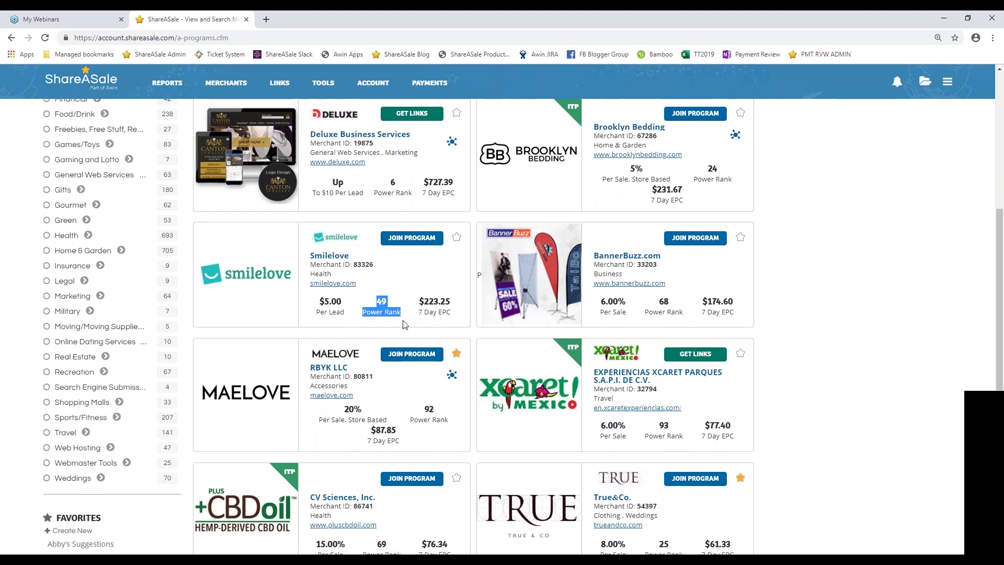
{"action": "scroll", "coordinate": [389, 345], "scroll_direction": "down", "scroll_amount": 1}
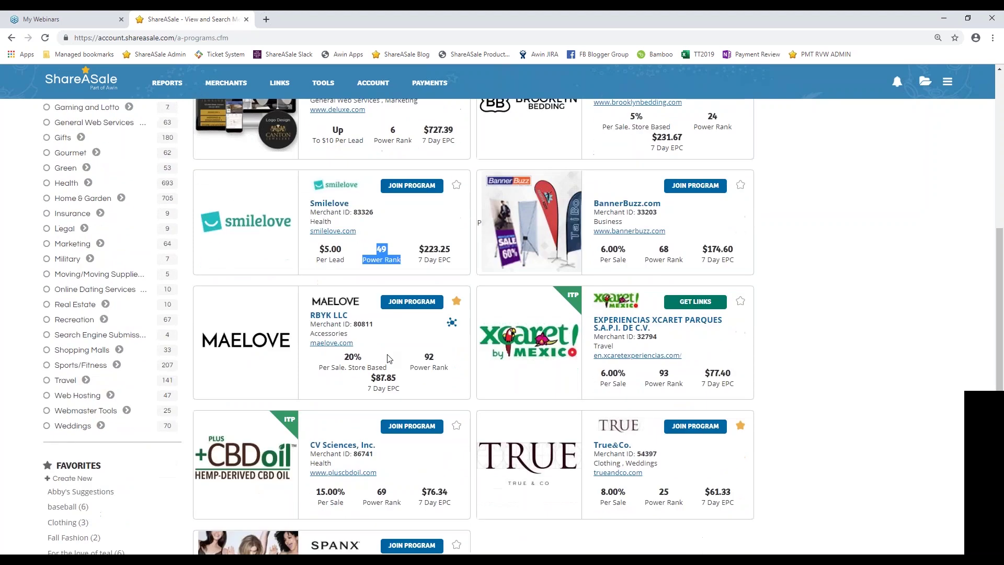
{"action": "scroll", "coordinate": [389, 358], "scroll_direction": "down", "scroll_amount": 1}
{"action": "scroll", "coordinate": [389, 366], "scroll_direction": "down", "scroll_amount": 1}
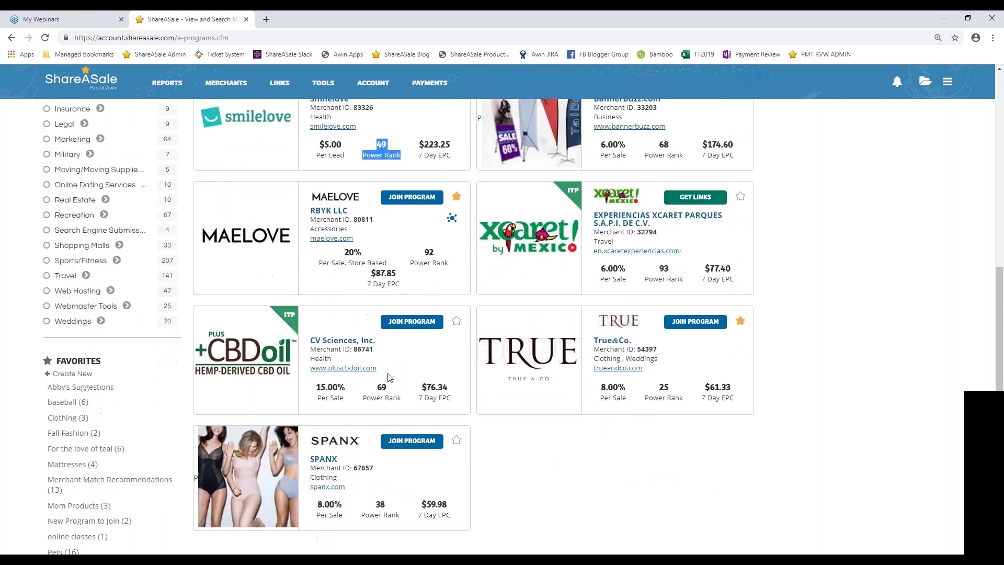
{"action": "scroll", "coordinate": [390, 374], "scroll_direction": "down", "scroll_amount": 1}
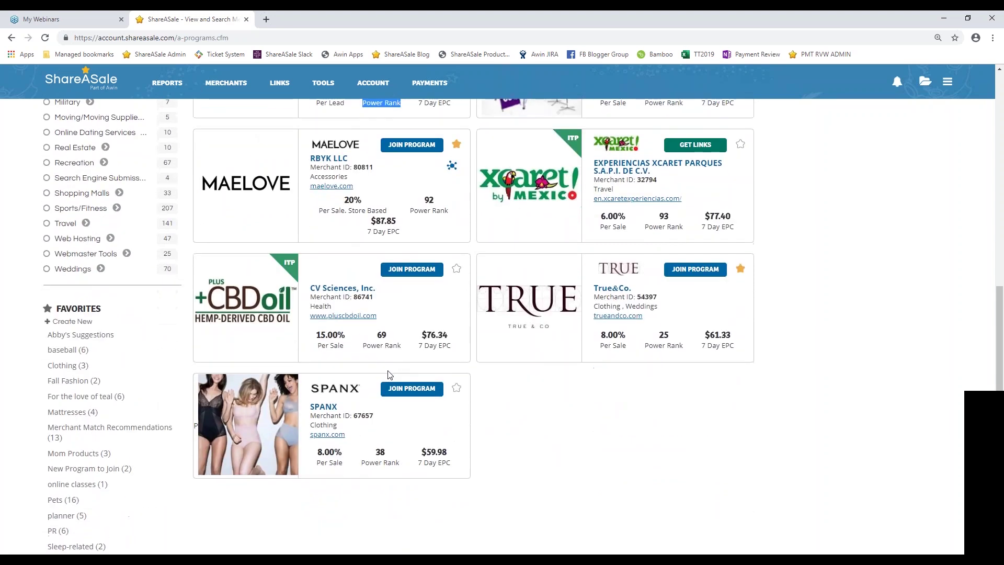
{"action": "scroll", "coordinate": [502, 408], "scroll_direction": "up", "scroll_amount": 1}
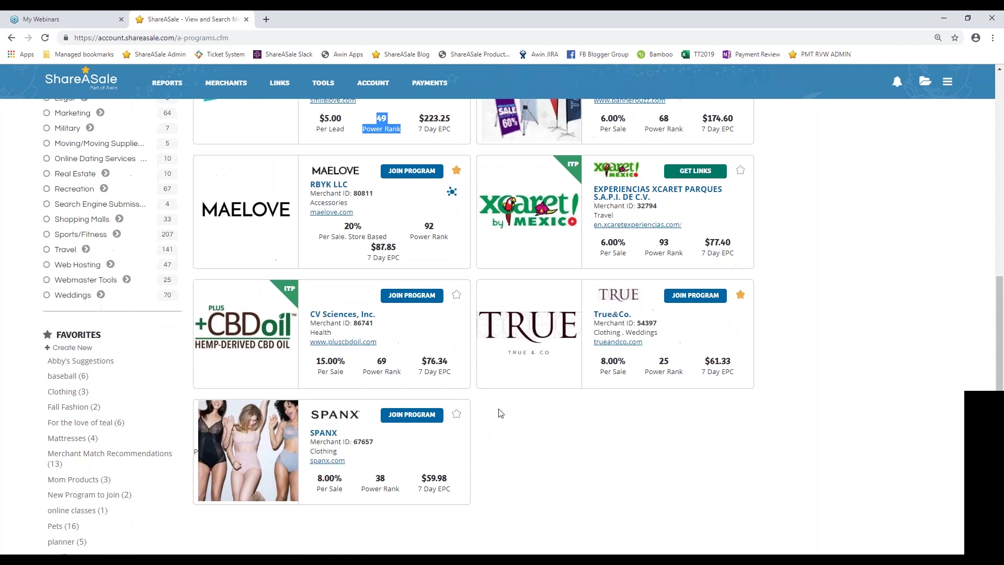
{"action": "scroll", "coordinate": [564, 420], "scroll_direction": "up", "scroll_amount": 2}
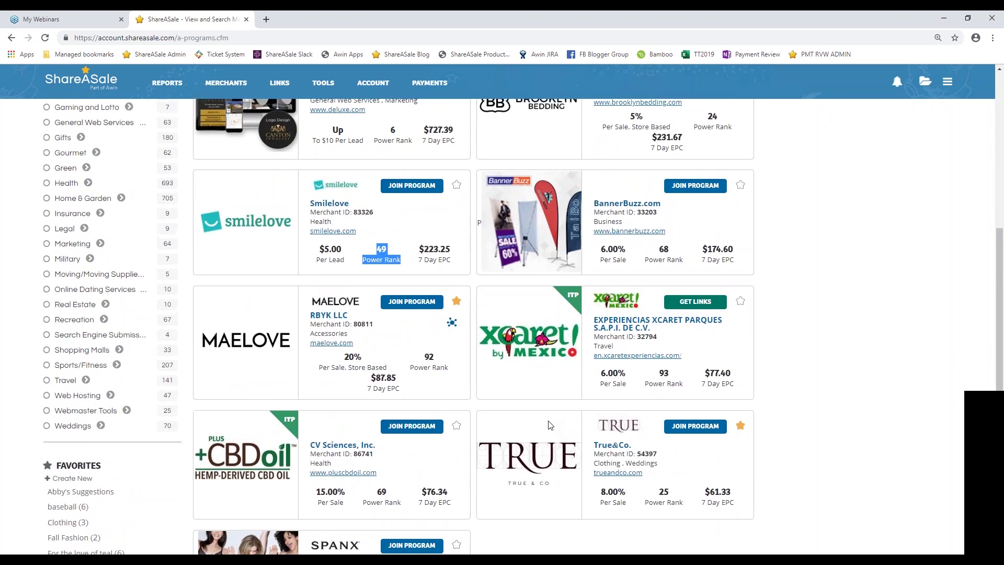
{"action": "scroll", "coordinate": [546, 424], "scroll_direction": "up", "scroll_amount": 1}
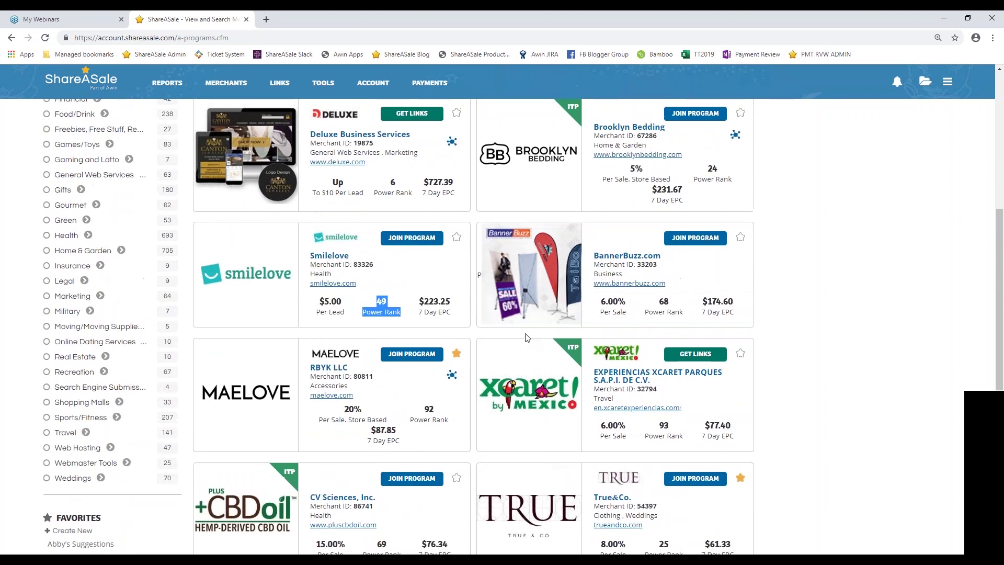
{"action": "left_click", "coordinate": [410, 284]}
{"action": "scroll", "coordinate": [432, 343], "scroll_direction": "up", "scroll_amount": 1}
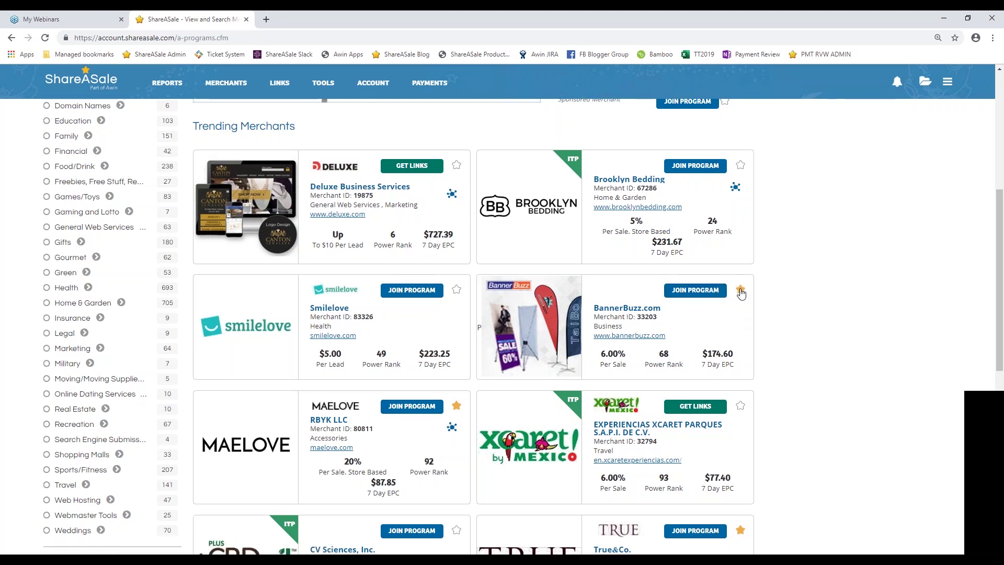
- Add BannerBuzz.com to a new favourites list named 'Join Soon'
{"action": "left_click", "coordinate": [740, 290]}
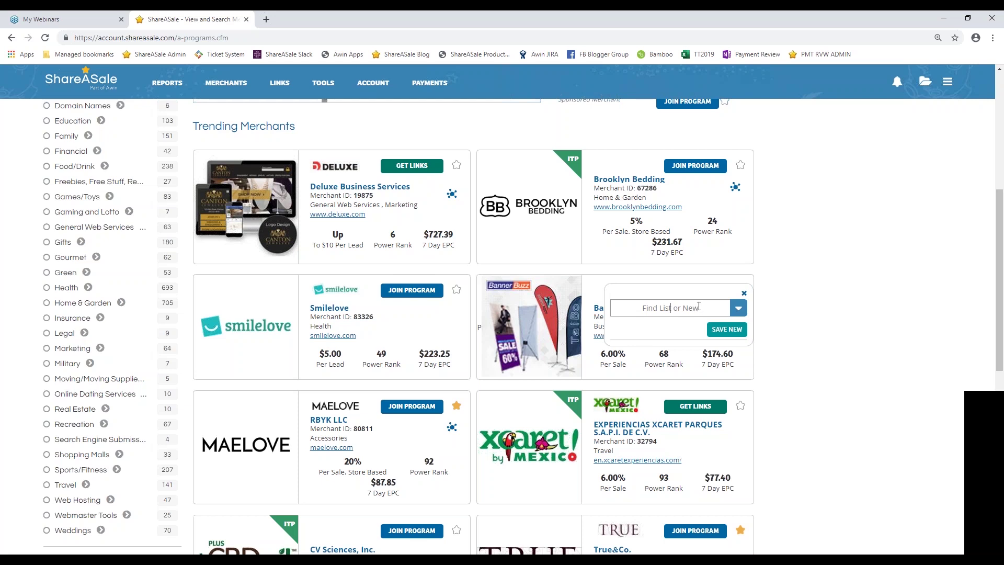
{"action": "left_click", "coordinate": [699, 307]}
{"action": "type", "text": "Join Soon"}
{"action": "left_click", "coordinate": [726, 330]}
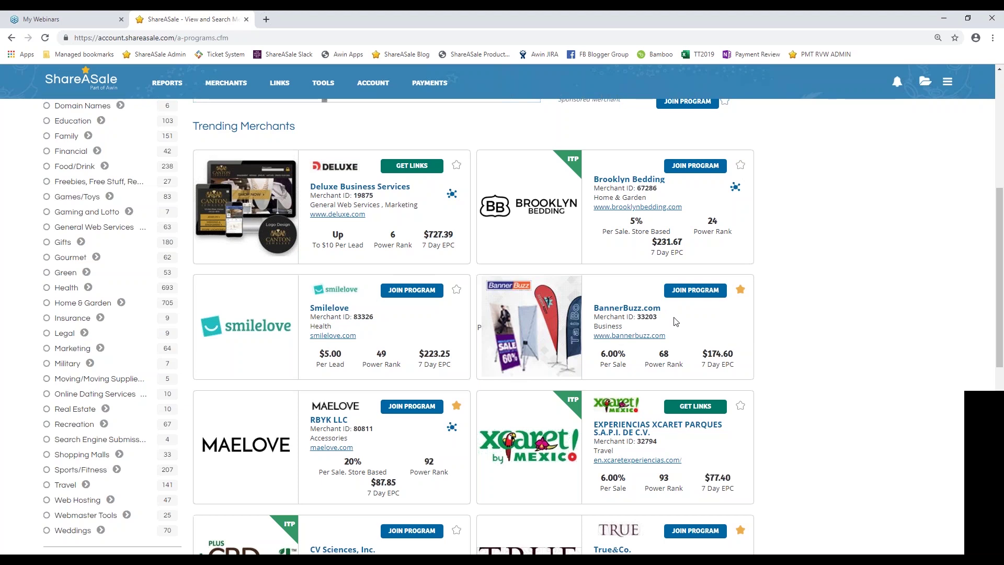
{"action": "scroll", "coordinate": [205, 366], "scroll_direction": "down", "scroll_amount": 2}
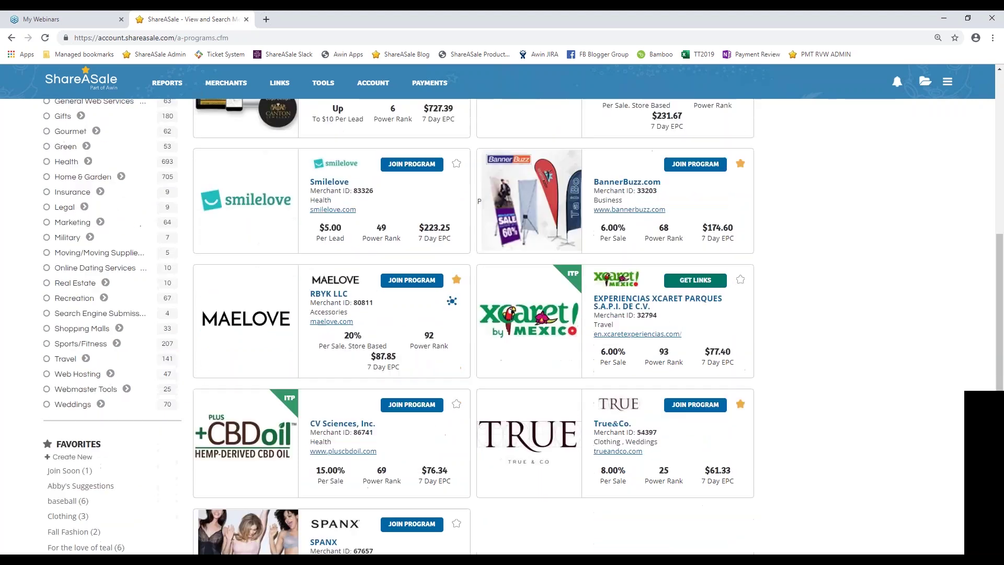
{"action": "scroll", "coordinate": [57, 356], "scroll_direction": "down", "scroll_amount": 2}
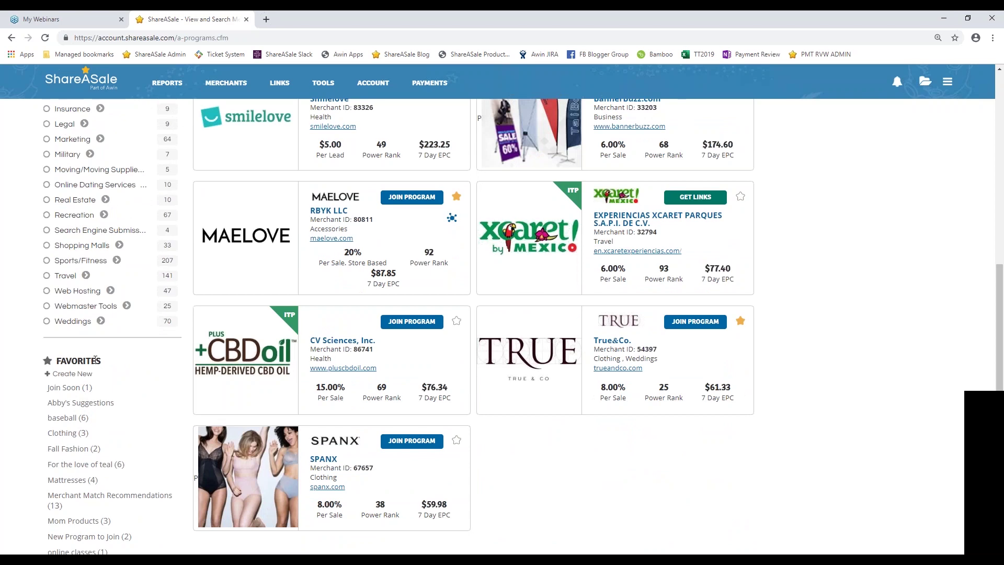
{"action": "scroll", "coordinate": [49, 364], "scroll_direction": "down", "scroll_amount": 1}
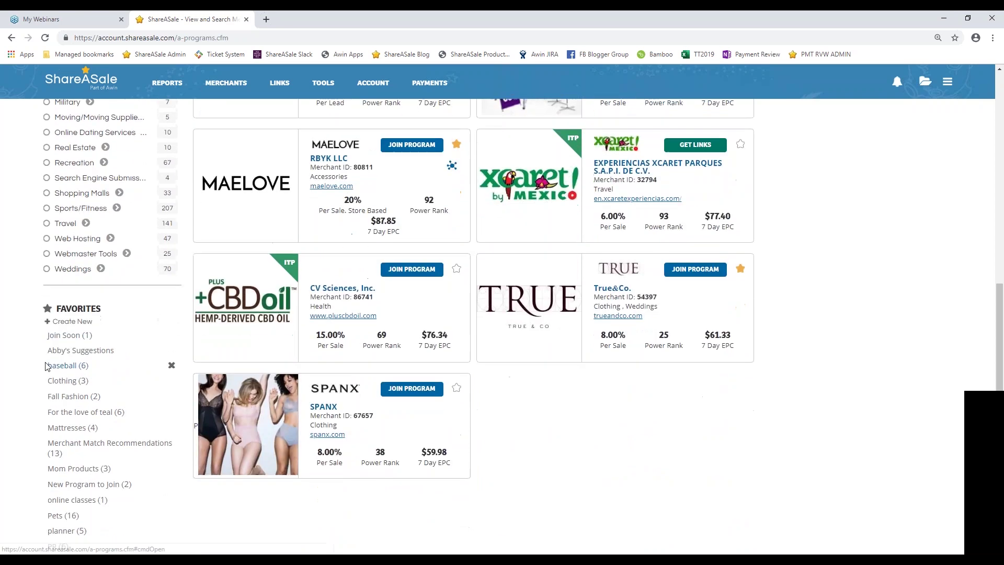
{"action": "scroll", "coordinate": [63, 345], "scroll_direction": "down", "scroll_amount": 1}
{"action": "scroll", "coordinate": [63, 377], "scroll_direction": "down", "scroll_amount": 1}
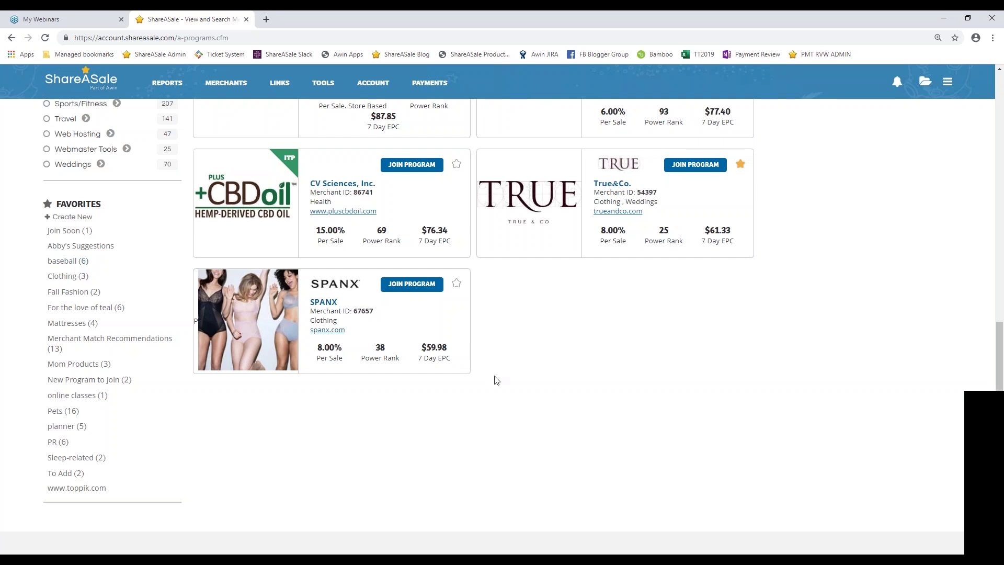
{"action": "scroll", "coordinate": [505, 389], "scroll_direction": "up", "scroll_amount": 4}
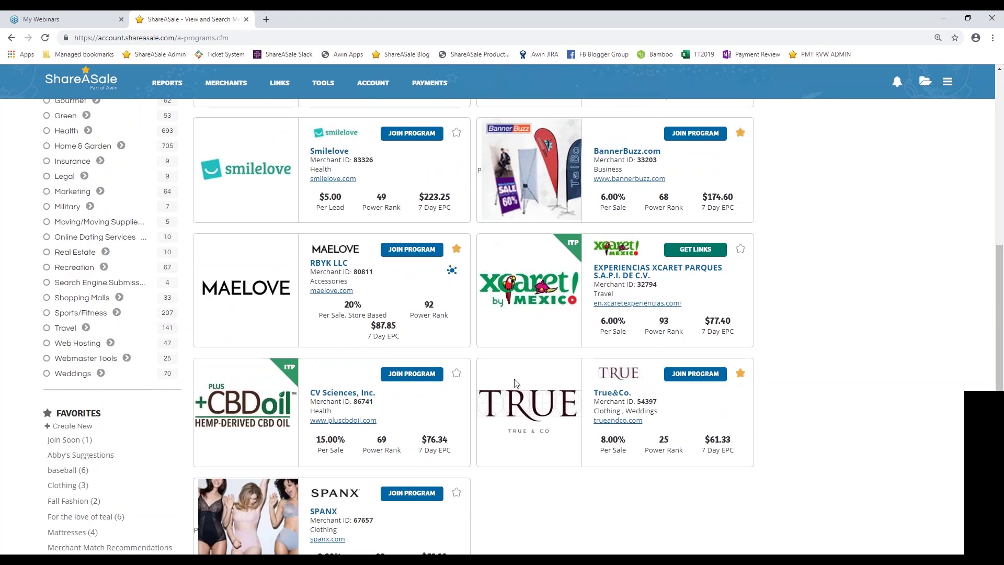
{"action": "scroll", "coordinate": [486, 356], "scroll_direction": "up", "scroll_amount": 5}
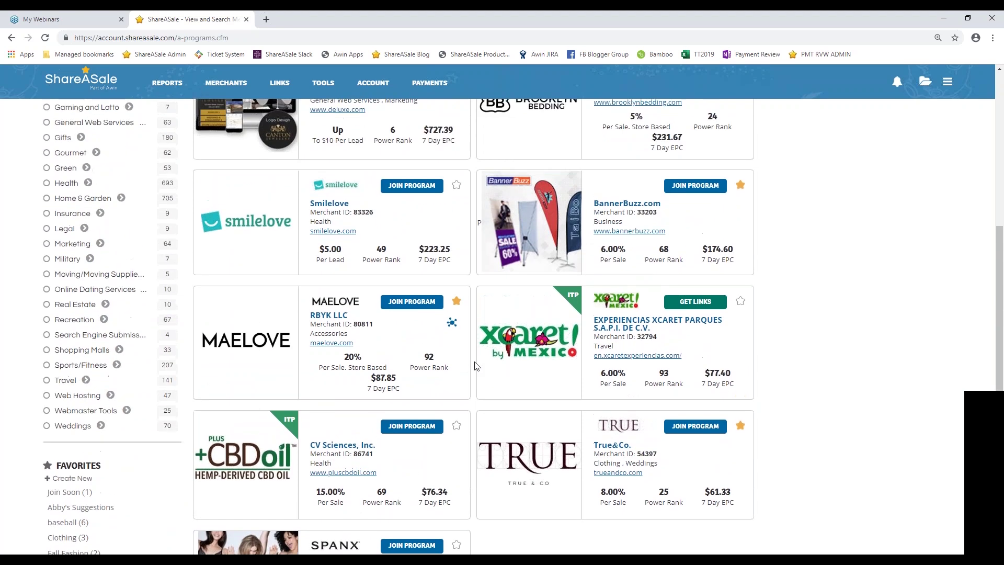
{"action": "scroll", "coordinate": [405, 431], "scroll_direction": "up", "scroll_amount": 4}
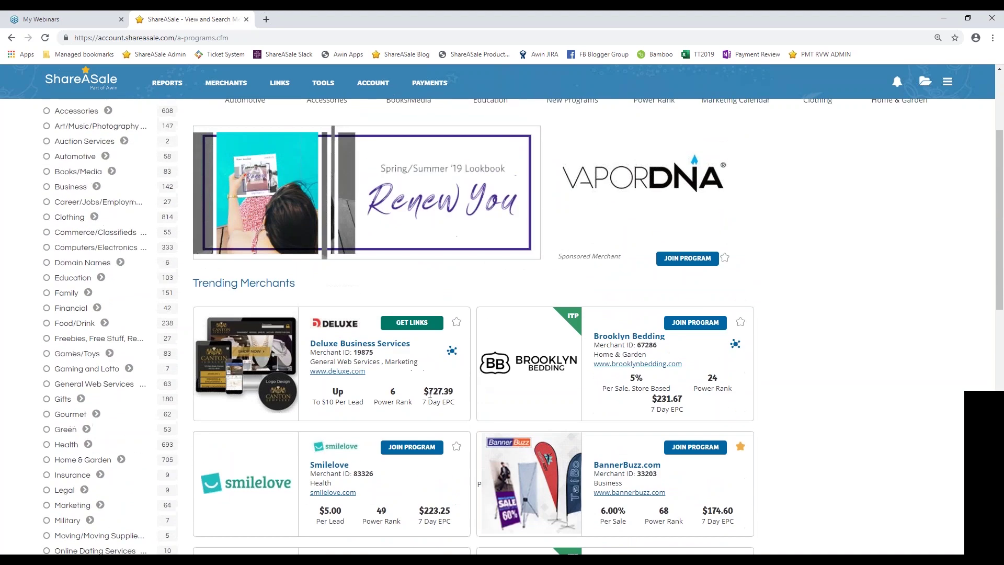
{"action": "scroll", "coordinate": [405, 432], "scroll_direction": "up", "scroll_amount": 2}
{"action": "scroll", "coordinate": [405, 431], "scroll_direction": "up", "scroll_amount": 1}
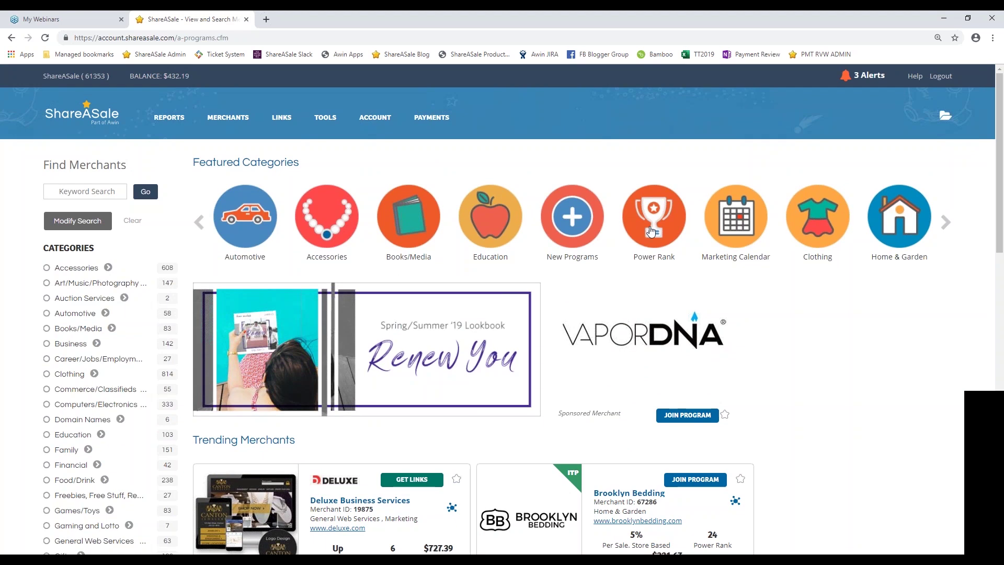
{"action": "left_click", "coordinate": [651, 230]}
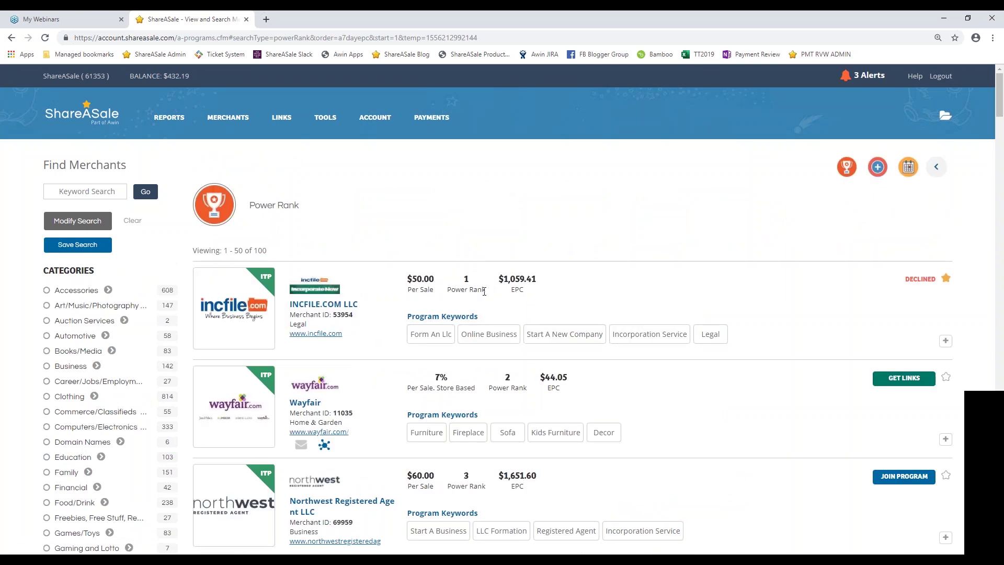
{"action": "scroll", "coordinate": [480, 269], "scroll_direction": "down", "scroll_amount": 2}
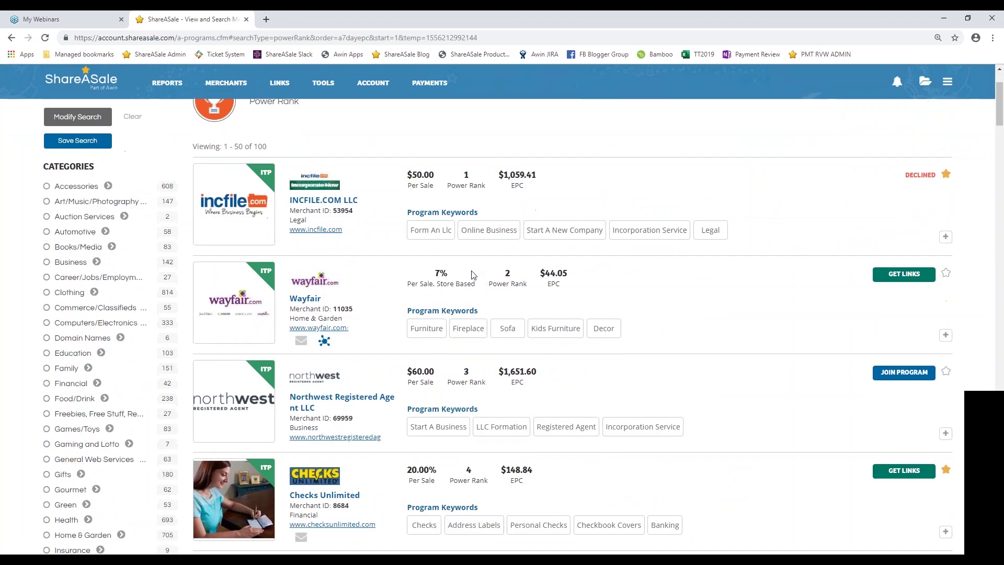
{"action": "scroll", "coordinate": [473, 275], "scroll_direction": "down", "scroll_amount": 6}
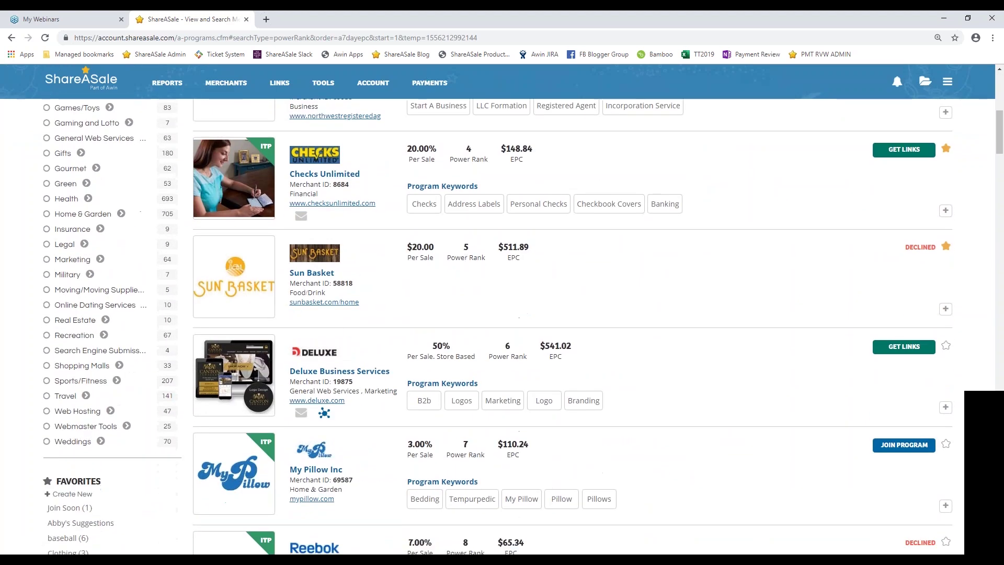
{"action": "scroll", "coordinate": [523, 314], "scroll_direction": "down", "scroll_amount": 2}
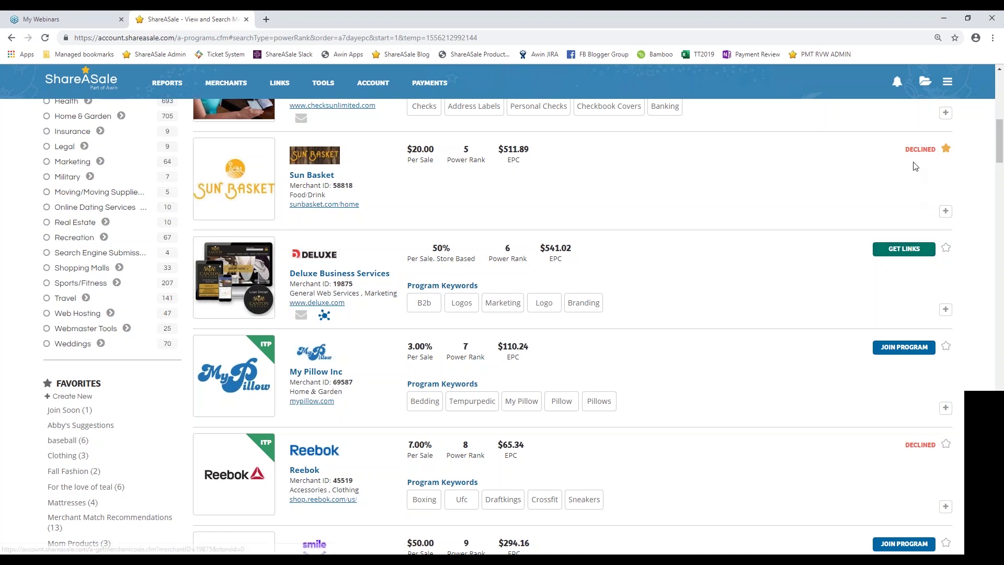
{"action": "scroll", "coordinate": [857, 272], "scroll_direction": "down", "scroll_amount": 1}
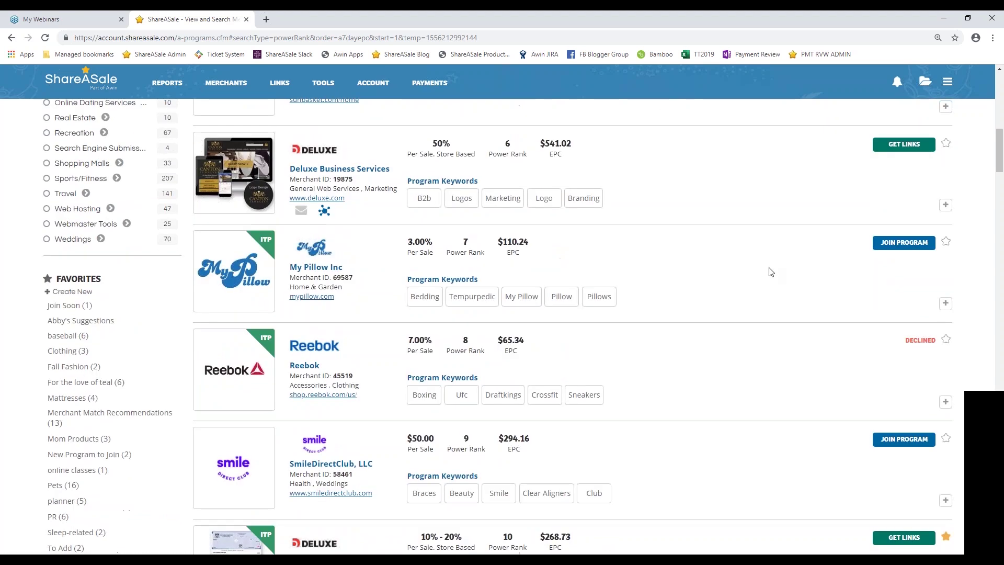
{"action": "scroll", "coordinate": [770, 272], "scroll_direction": "down", "scroll_amount": 1}
{"action": "left_click_drag", "start_coordinate": [407, 243], "coordinate": [486, 256]}
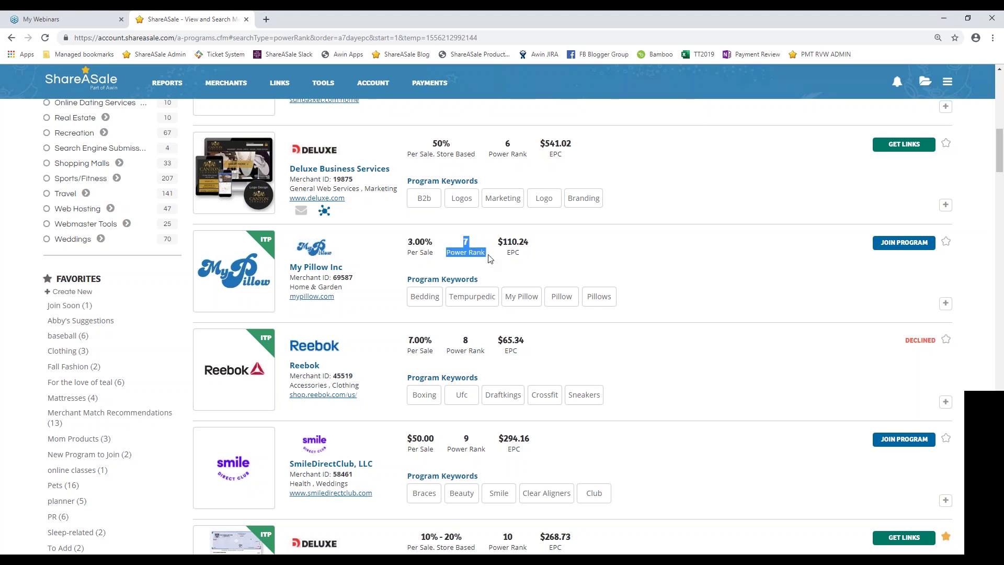
{"action": "left_click_drag", "start_coordinate": [503, 237], "coordinate": [527, 257]}
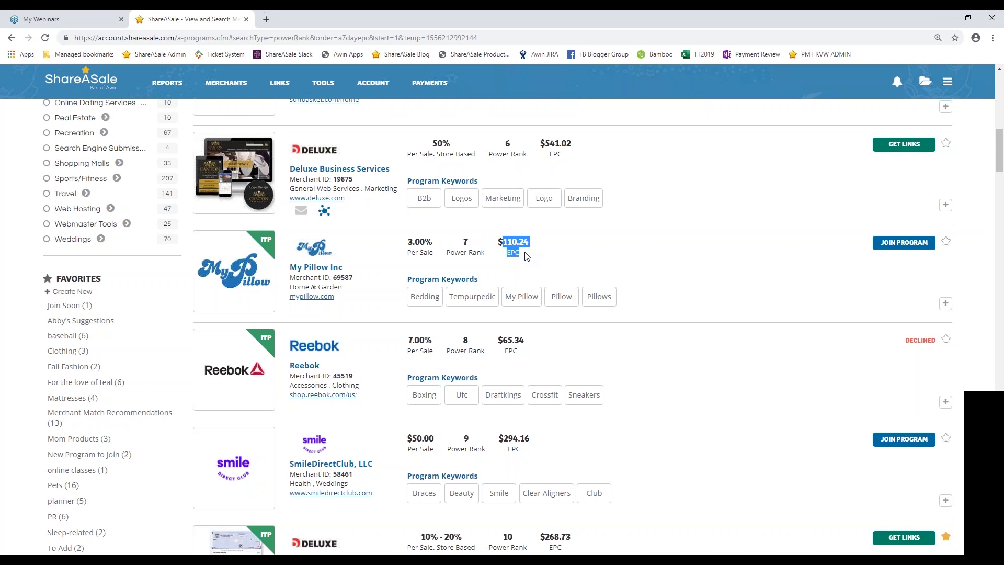
- Expand the My Pillow row and highlight its $135.91 average sale and 0.34% reversal rate
{"action": "left_click", "coordinate": [538, 258]}
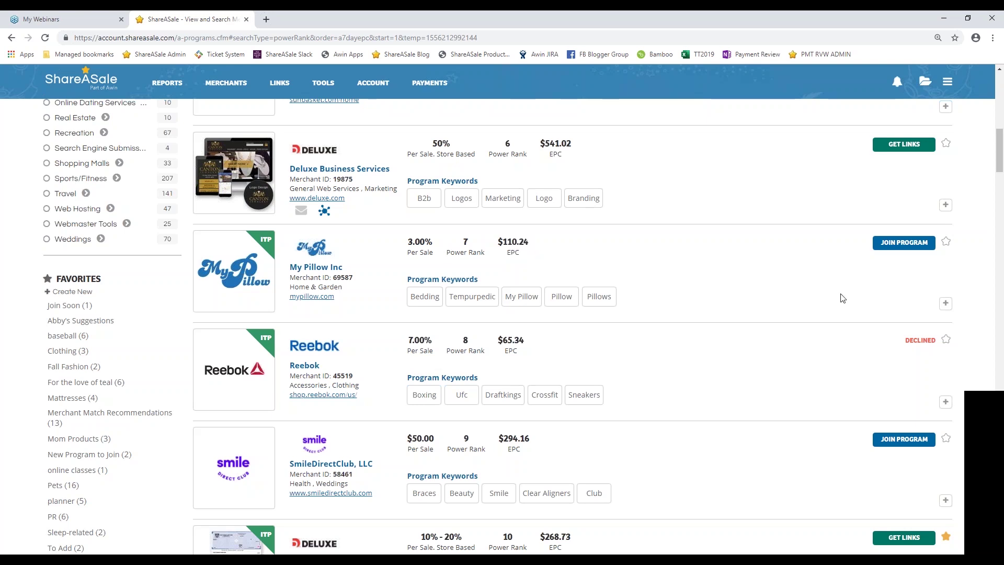
{"action": "left_click", "coordinate": [945, 303]}
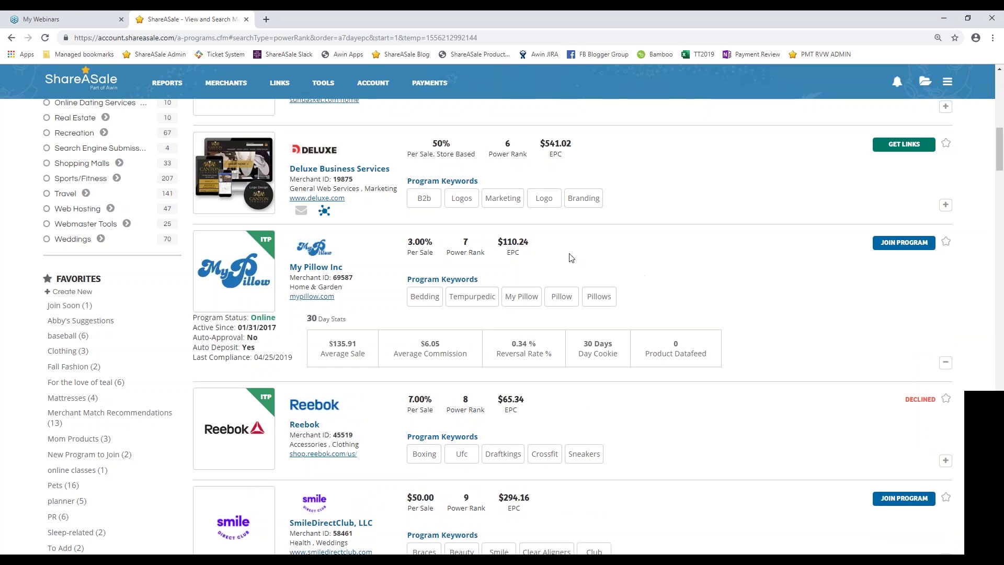
{"action": "left_click_drag", "start_coordinate": [308, 317], "coordinate": [333, 321]}
{"action": "left_click_drag", "start_coordinate": [331, 342], "coordinate": [442, 343]}
{"action": "left_click_drag", "start_coordinate": [512, 343], "coordinate": [536, 344]}
{"action": "left_click_drag", "start_coordinate": [584, 339], "coordinate": [618, 354]}
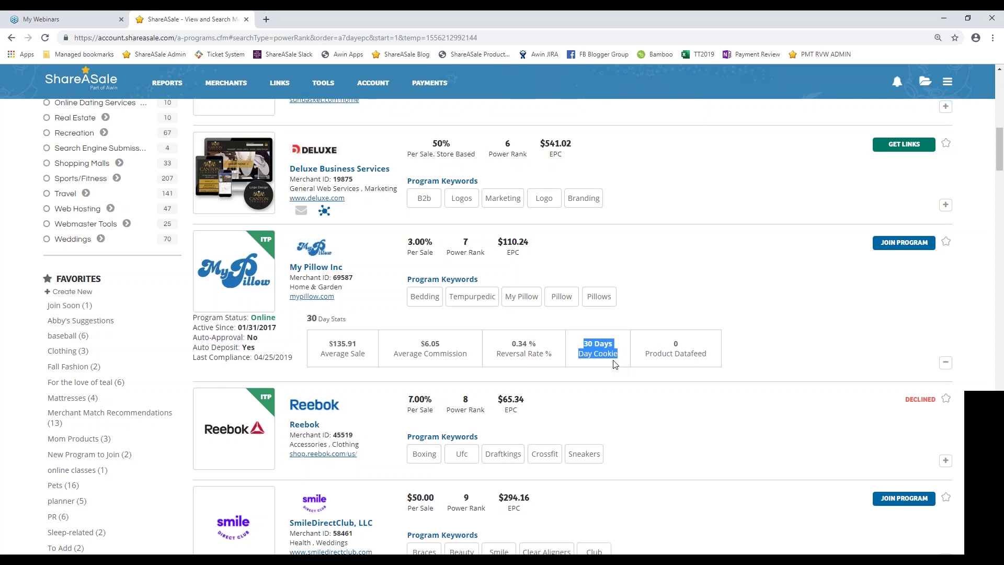
{"action": "left_click_drag", "start_coordinate": [669, 343], "coordinate": [714, 358]}
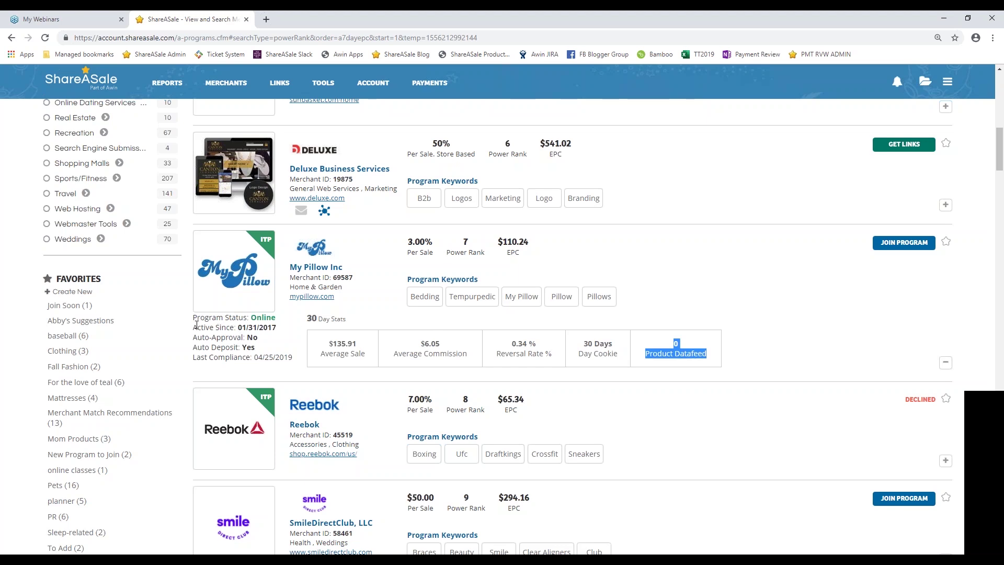
{"action": "left_click_drag", "start_coordinate": [237, 328], "coordinate": [282, 330]}
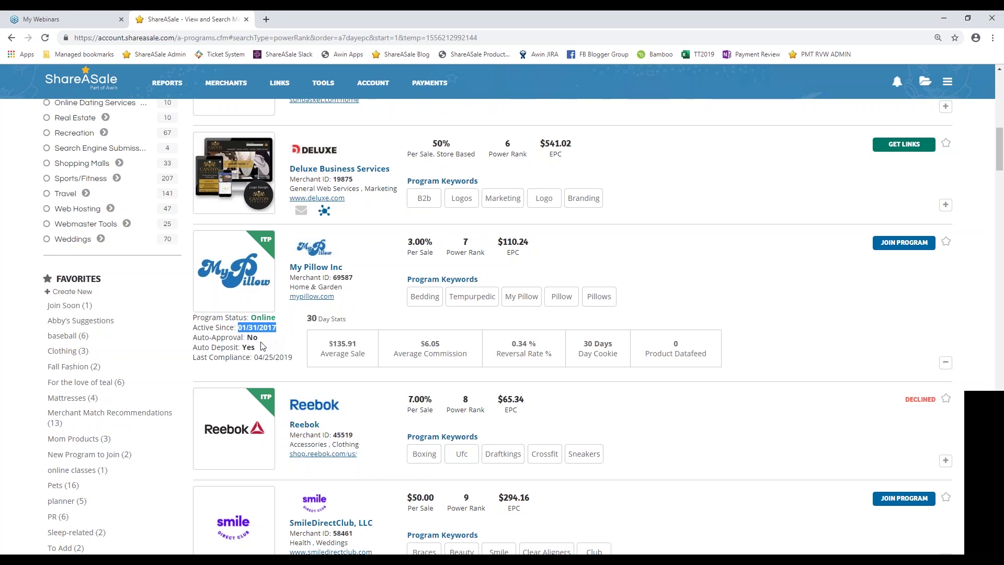
{"action": "left_click_drag", "start_coordinate": [257, 348], "coordinate": [241, 347]}
{"action": "left_click_drag", "start_coordinate": [295, 358], "coordinate": [255, 358]}
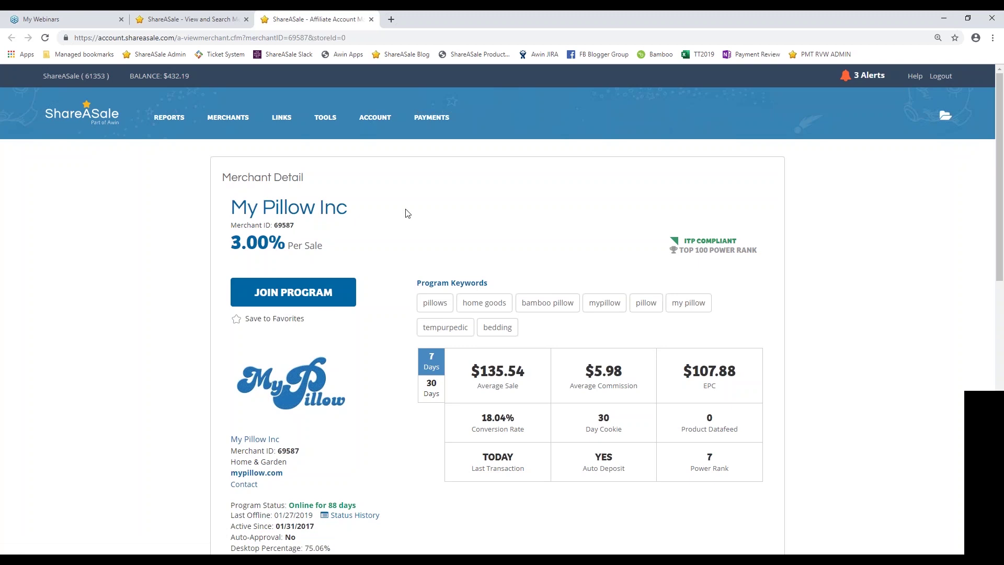
- Toggle My Pillow's stats between 30 Days and 7 Days, ending on 7 Days
{"action": "scroll", "coordinate": [408, 219], "scroll_direction": "down", "scroll_amount": 1}
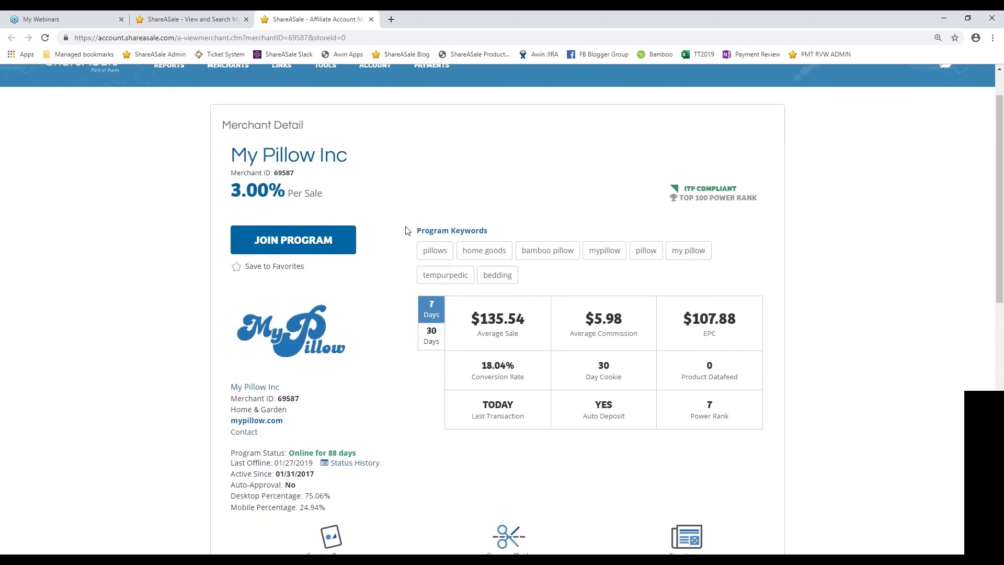
{"action": "scroll", "coordinate": [406, 227], "scroll_direction": "down", "scroll_amount": 1}
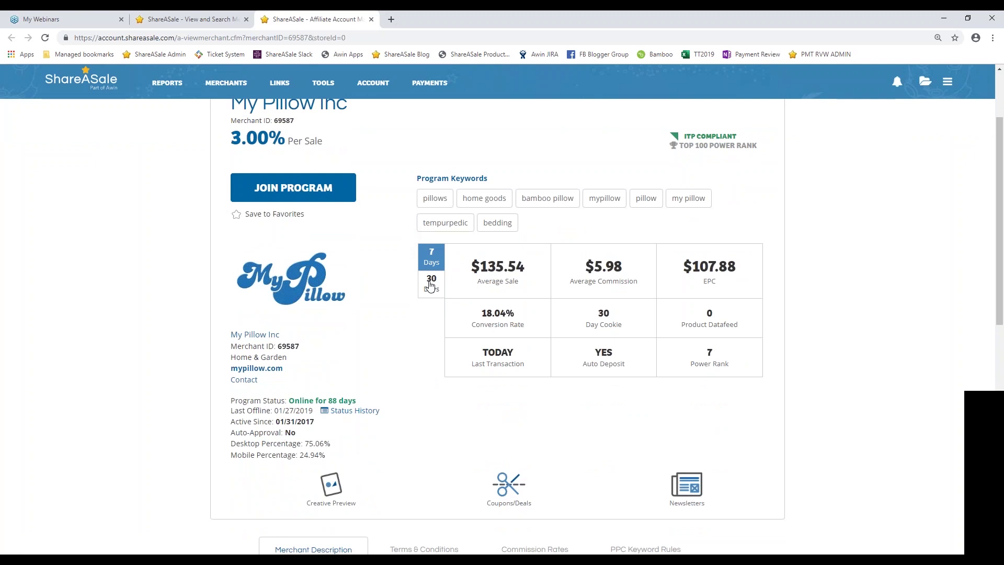
{"action": "left_click", "coordinate": [430, 285]}
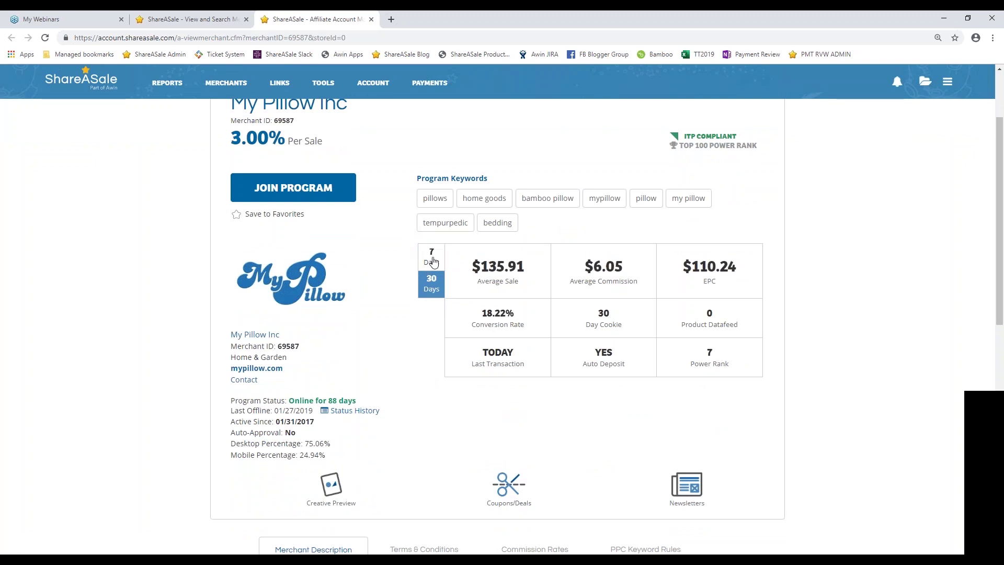
{"action": "left_click", "coordinate": [428, 259]}
{"action": "left_click", "coordinate": [437, 278]}
{"action": "left_click", "coordinate": [440, 257]}
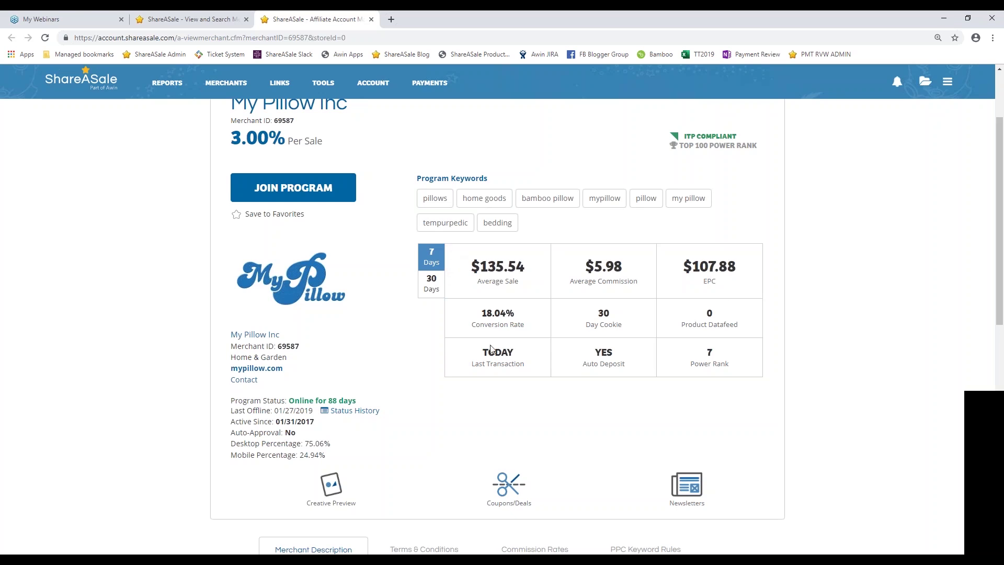
- Highlight the 18.04% conversion rate, TODAY last transaction, and desktop and 24.94% mobile traffic
{"action": "left_click_drag", "start_coordinate": [480, 312], "coordinate": [520, 316]}
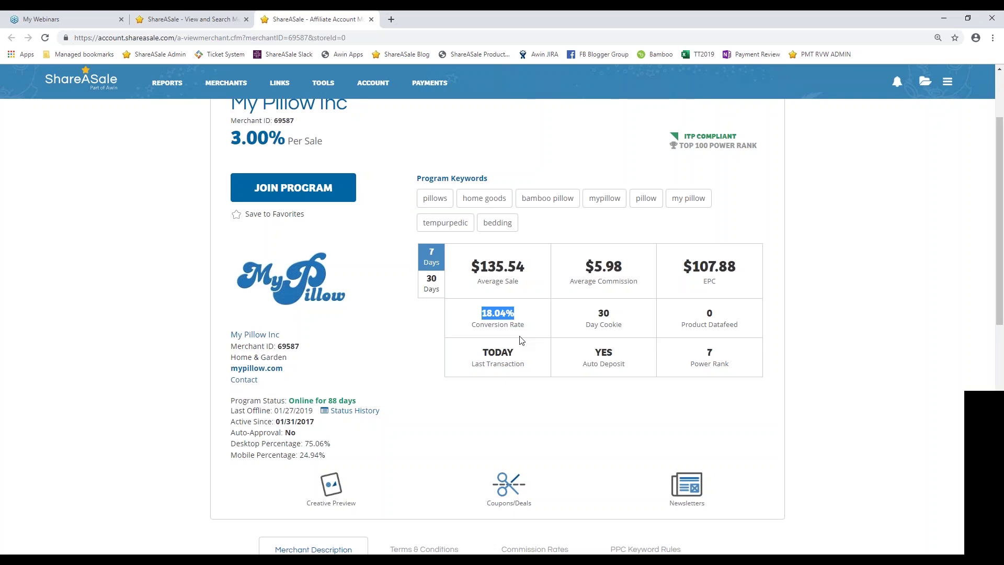
{"action": "left_click_drag", "start_coordinate": [480, 354], "coordinate": [513, 352]}
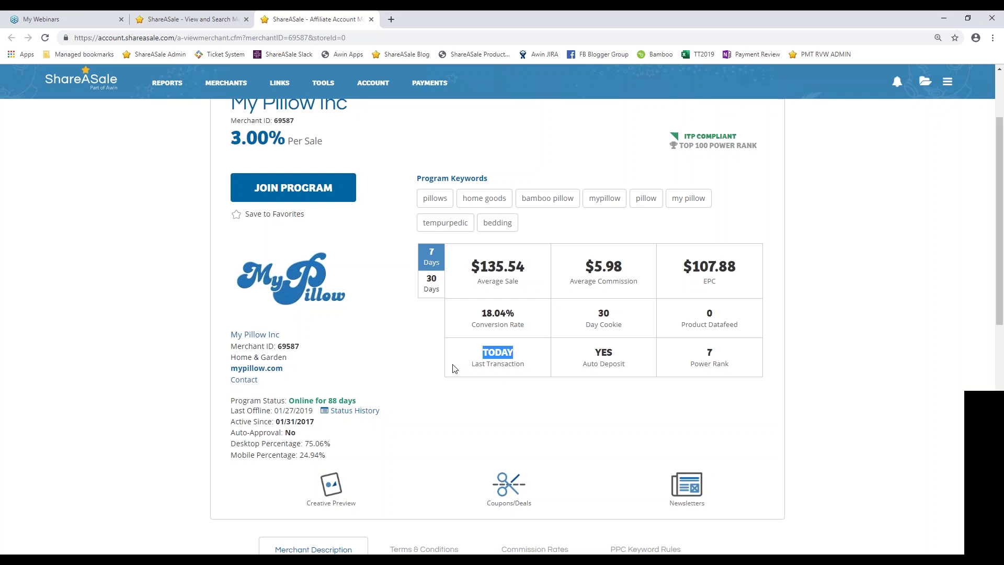
{"action": "scroll", "coordinate": [366, 348], "scroll_direction": "down", "scroll_amount": 1}
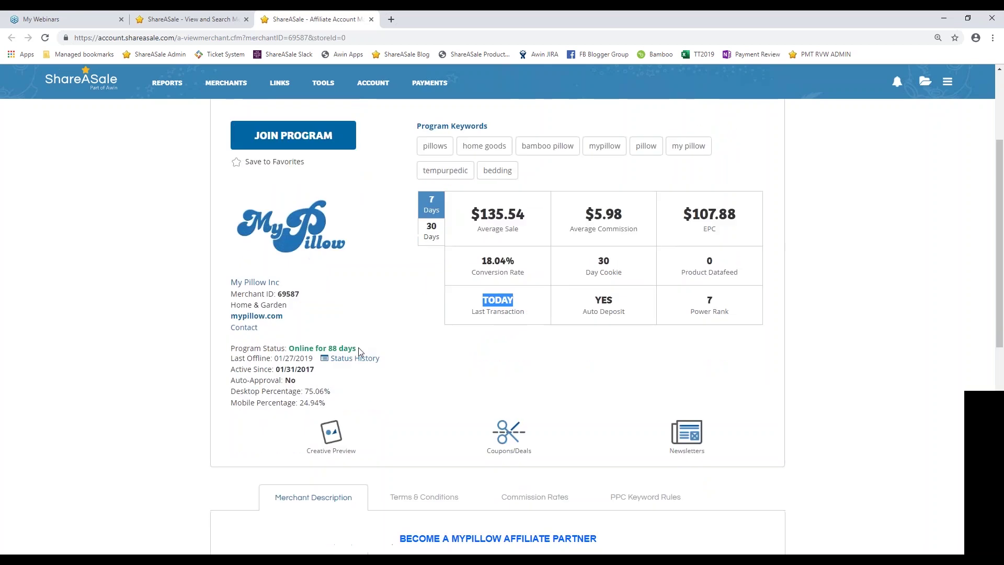
{"action": "mouse_move", "coordinate": [236, 392]}
{"action": "left_mouse_down"}
{"action": "mouse_move", "coordinate": [337, 397]}
{"action": "mouse_move", "coordinate": [241, 402]}
{"action": "mouse_move", "coordinate": [233, 393]}
{"action": "left_mouse_up"}
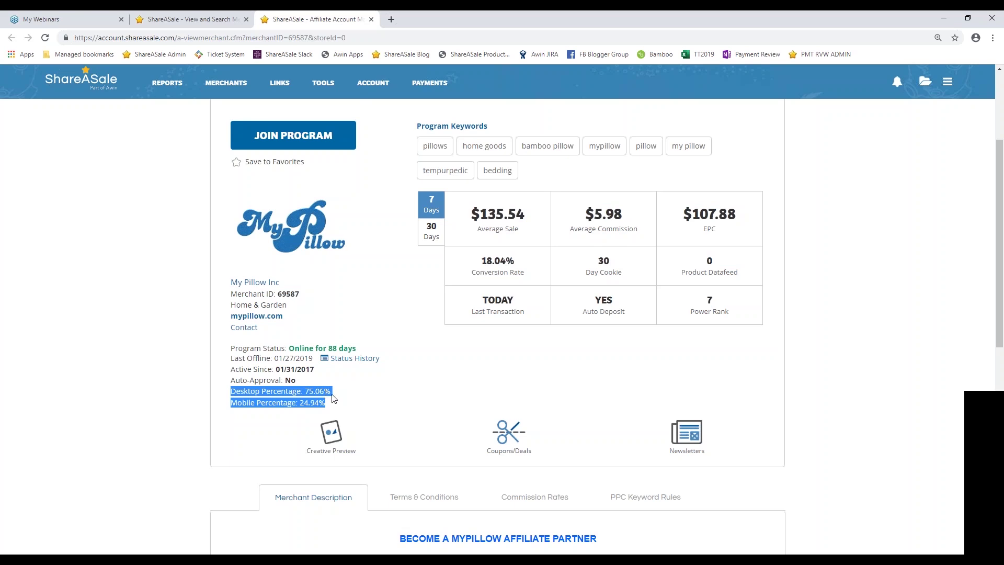
{"action": "left_click_drag", "start_coordinate": [327, 403], "coordinate": [300, 402]}
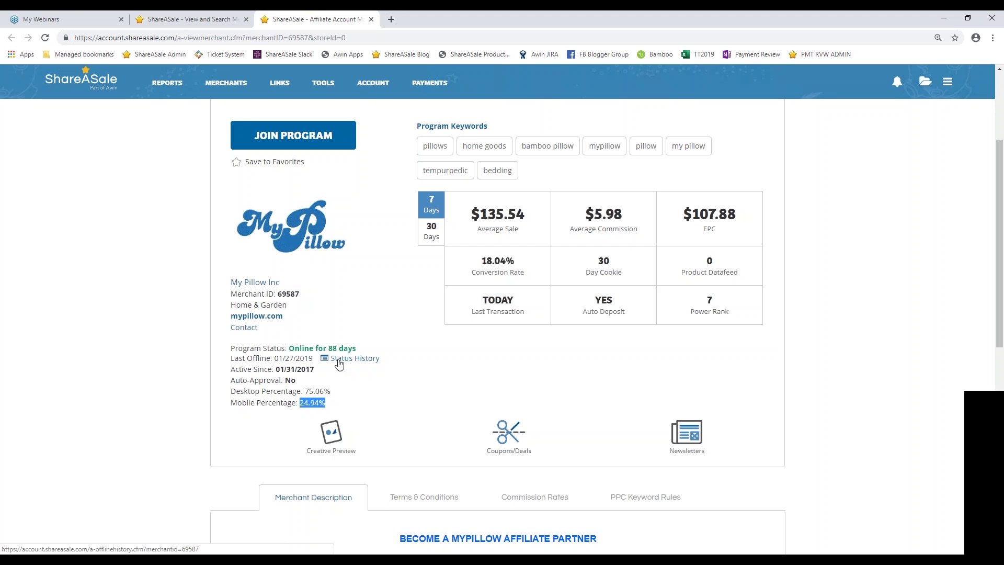
{"action": "scroll", "coordinate": [366, 332], "scroll_direction": "down", "scroll_amount": 1}
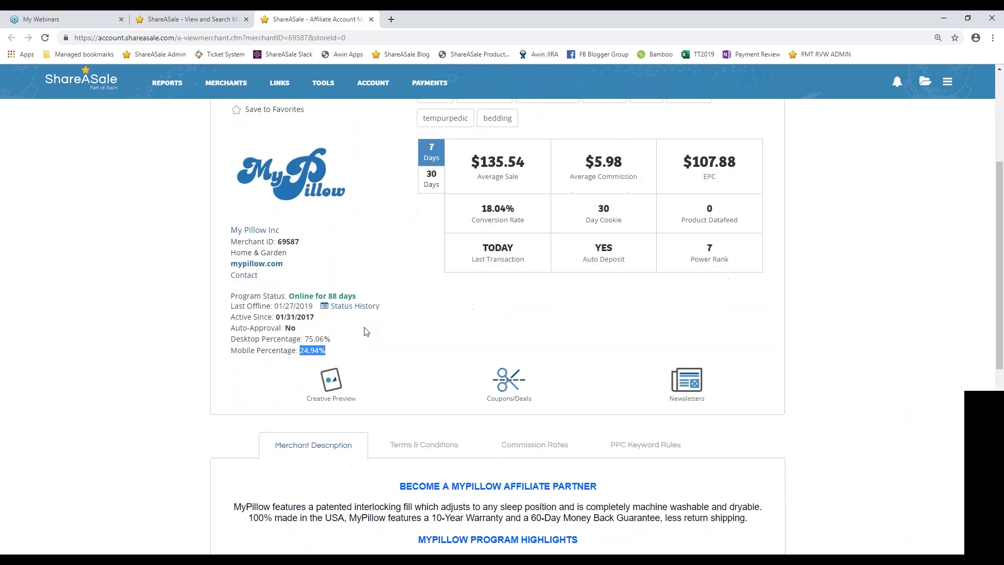
- Highlight My Pillow's contact e-mail in the description and show its Terms & Conditions
{"action": "scroll", "coordinate": [365, 332], "scroll_direction": "down", "scroll_amount": 6}
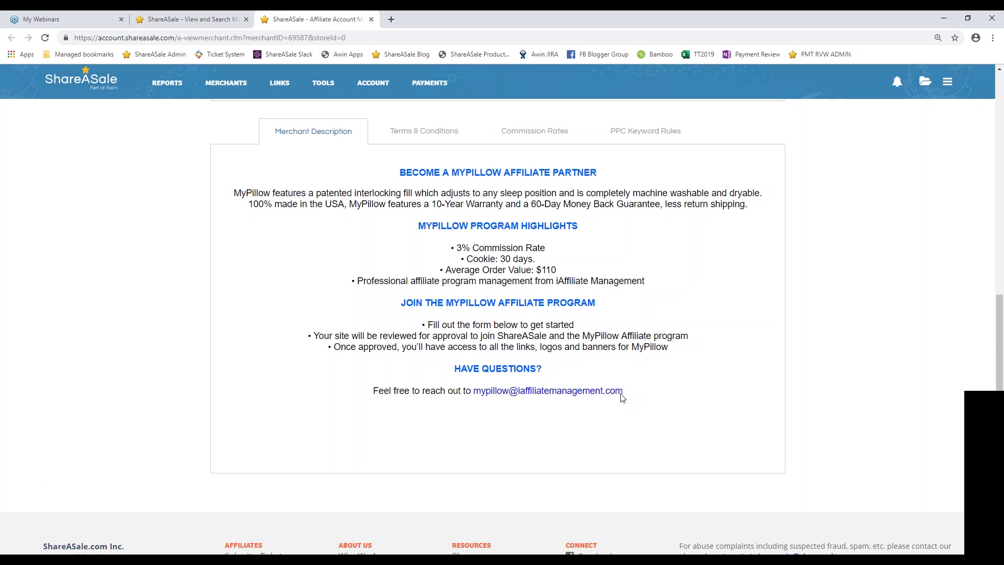
{"action": "left_click_drag", "start_coordinate": [624, 391], "coordinate": [472, 393]}
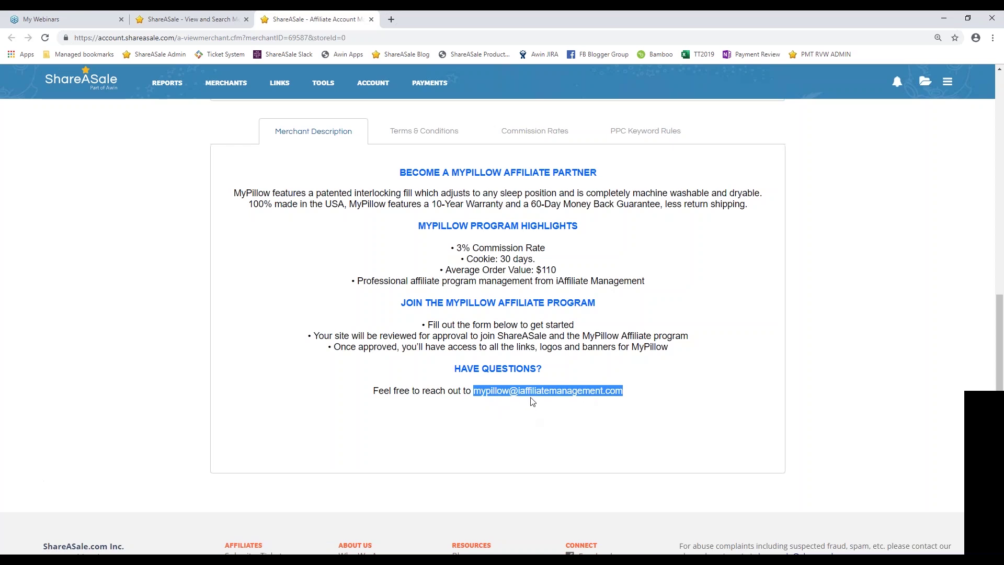
{"action": "left_click", "coordinate": [433, 135]}
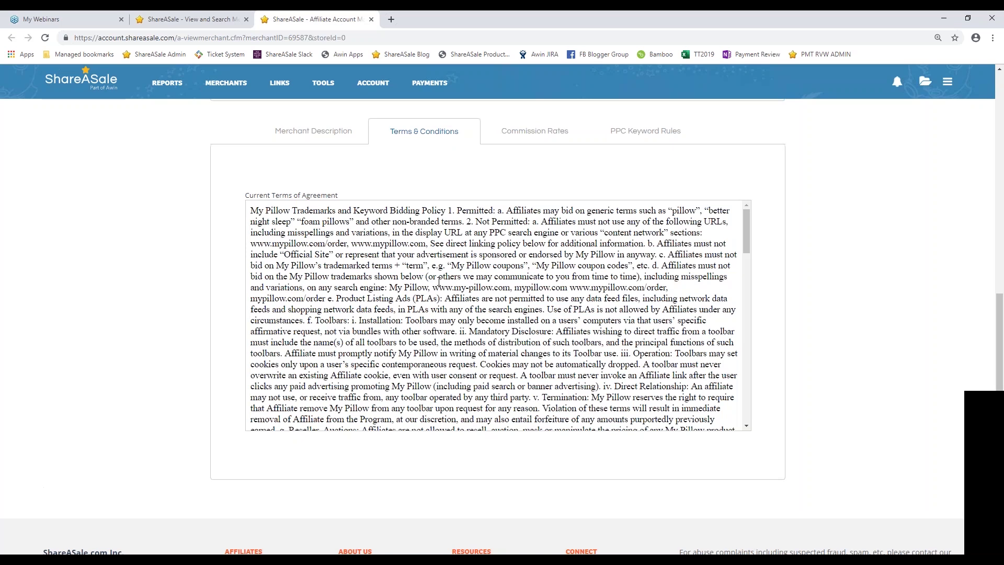
- Expand My Pillow's default, group and personalized commission rates, then view its PPC Keyword Rules
{"action": "left_click", "coordinate": [531, 134]}
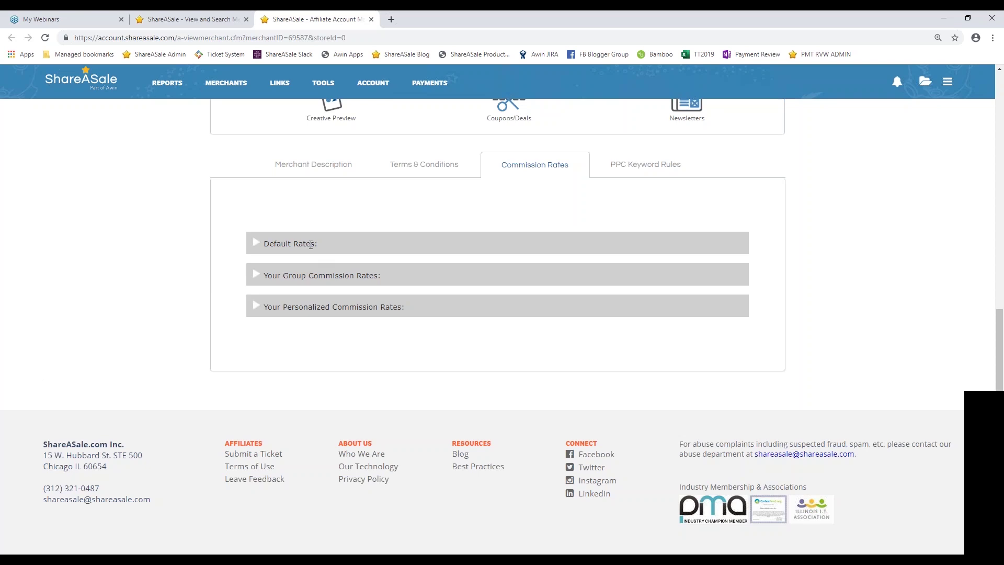
{"action": "left_click", "coordinate": [292, 238]}
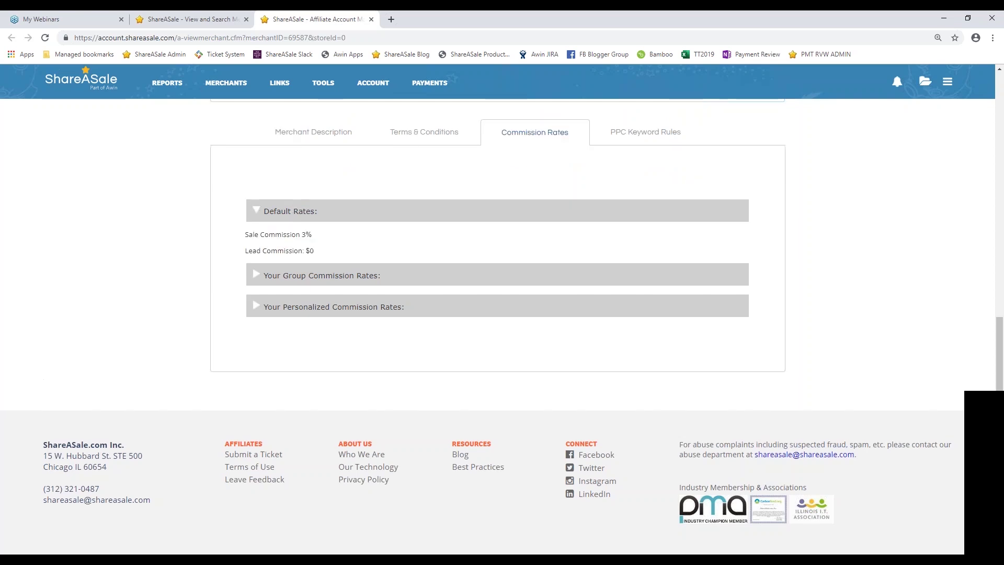
{"action": "left_click", "coordinate": [295, 274]}
{"action": "left_click", "coordinate": [292, 322]}
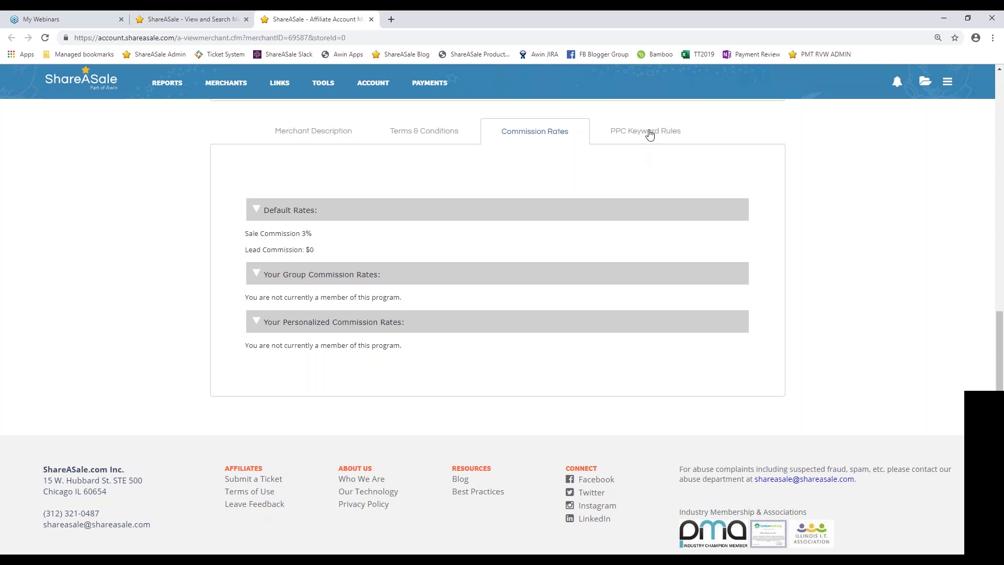
{"action": "left_click", "coordinate": [645, 131]}
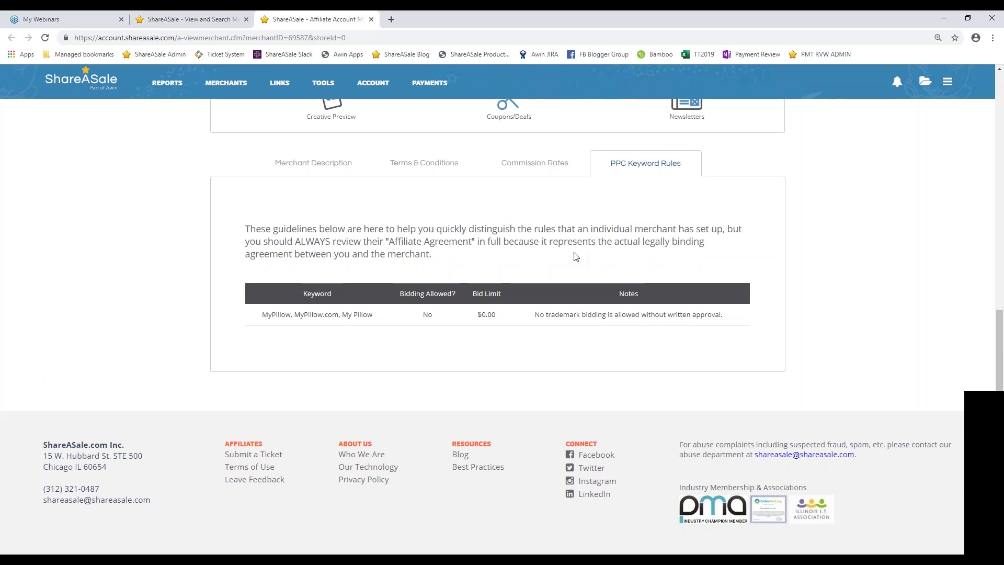
{"action": "scroll", "coordinate": [543, 281], "scroll_direction": "up", "scroll_amount": 3}
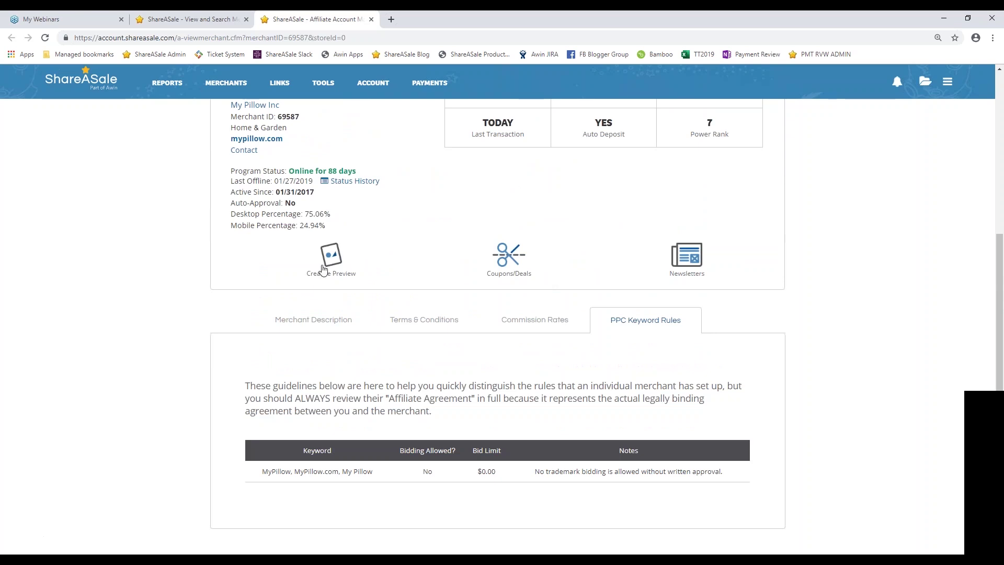
{"action": "left_click", "coordinate": [323, 269]}
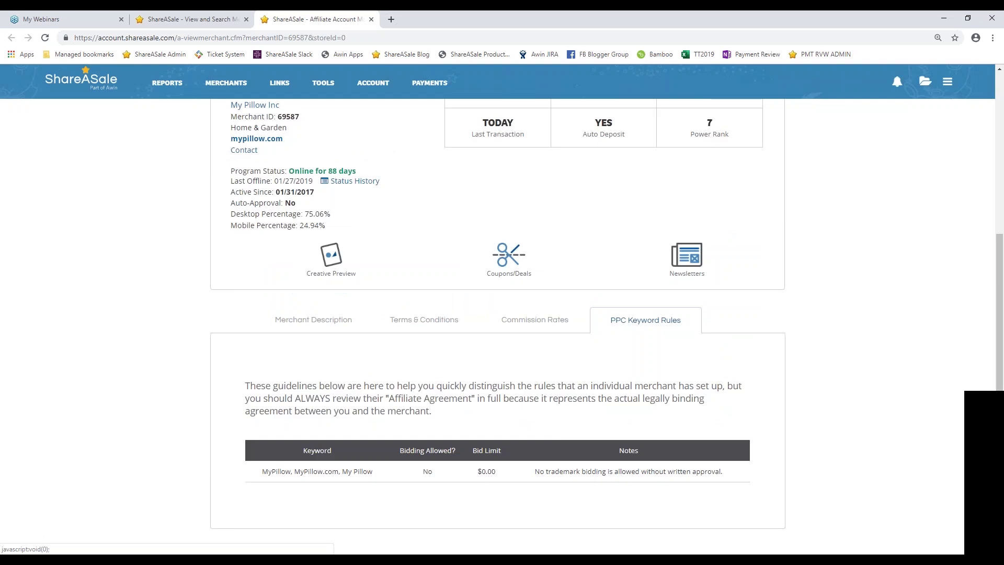
{"action": "left_click", "coordinate": [772, 155]}
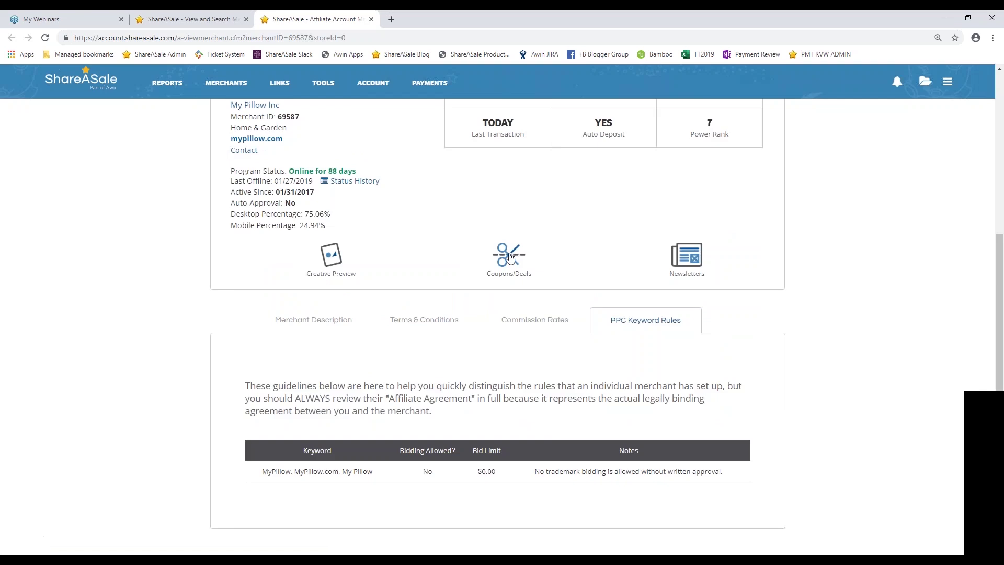
{"action": "left_click", "coordinate": [510, 258]}
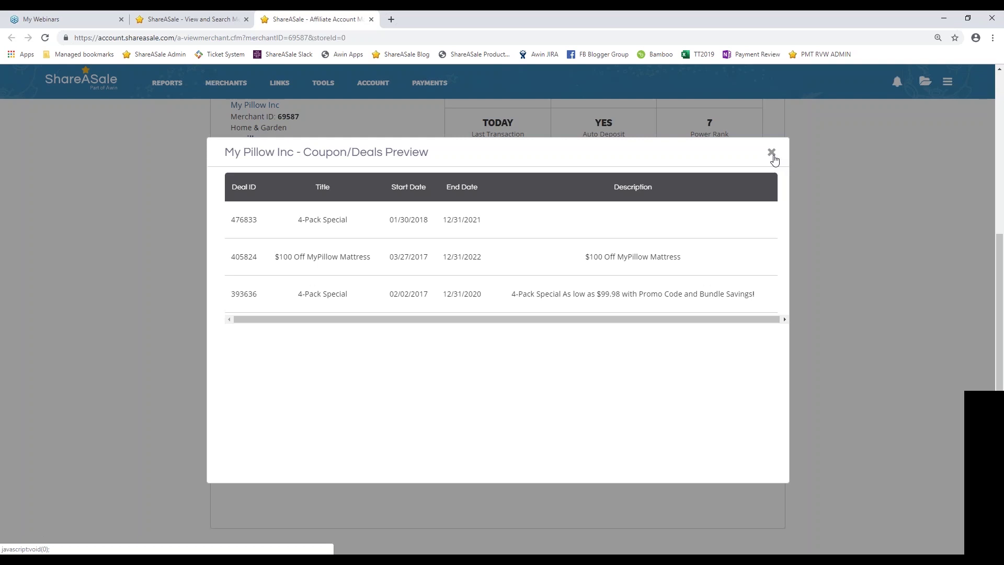
{"action": "left_click", "coordinate": [772, 152]}
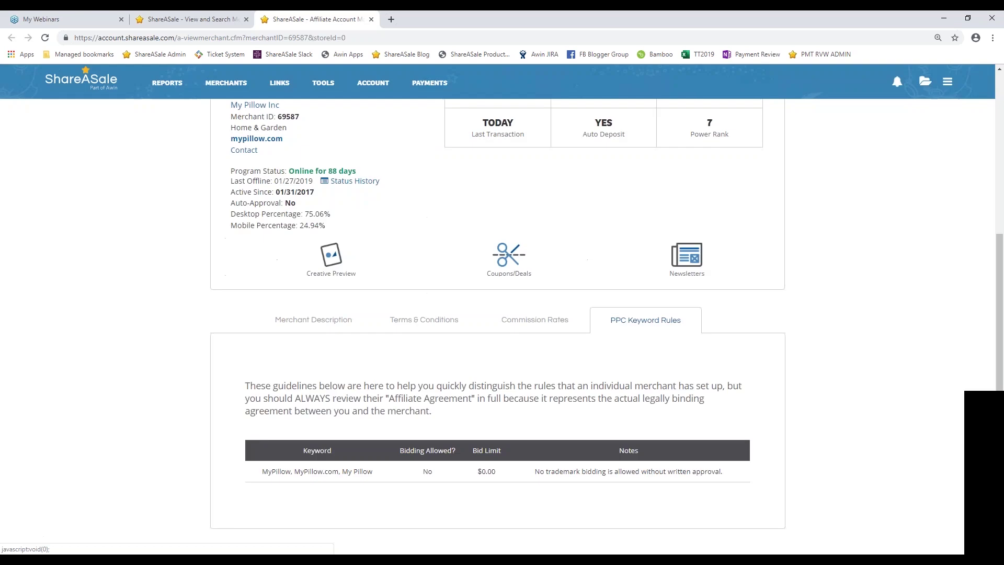
{"action": "left_click", "coordinate": [693, 256]}
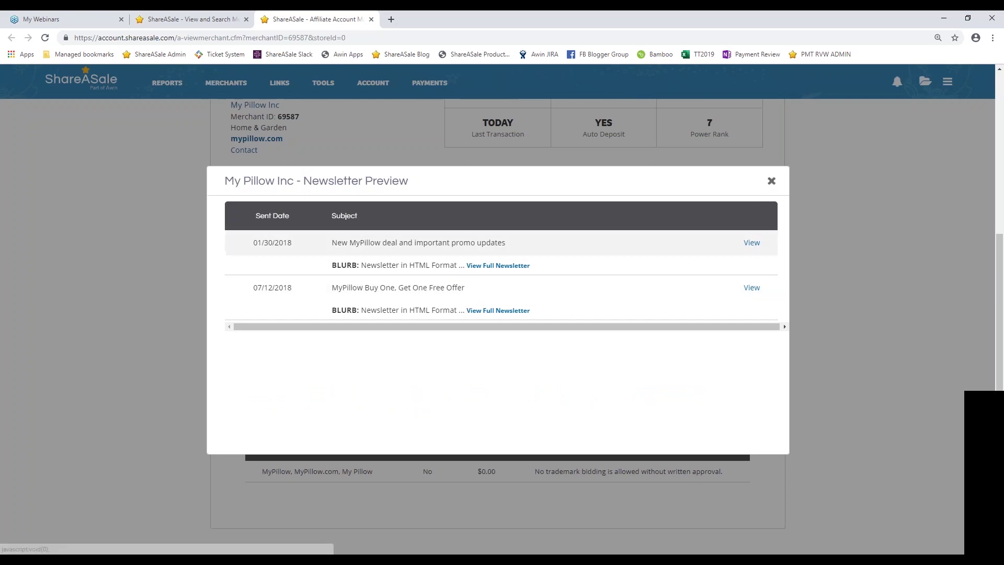
{"action": "left_click", "coordinate": [771, 182]}
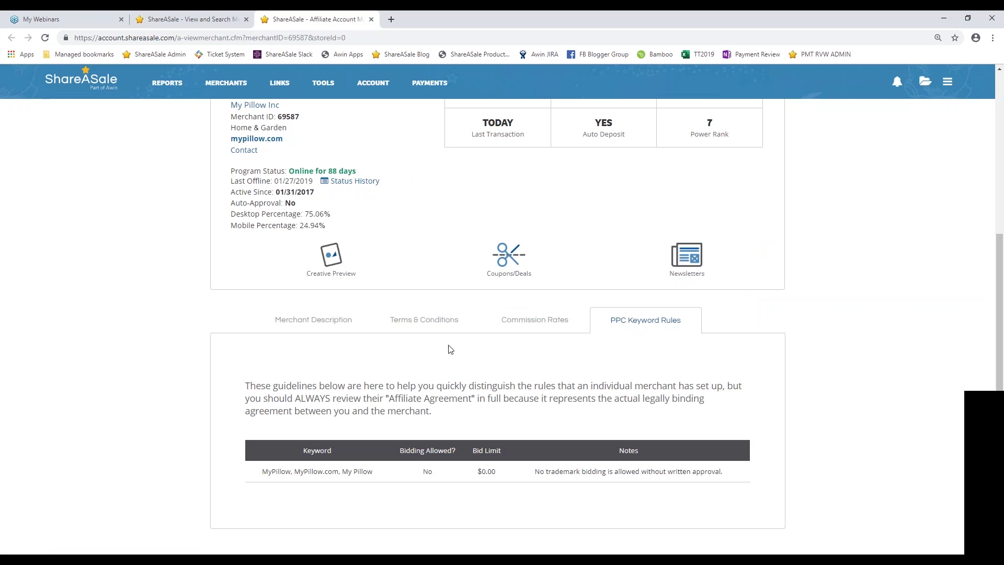
{"action": "scroll", "coordinate": [451, 349], "scroll_direction": "down", "scroll_amount": 1}
{"action": "scroll", "coordinate": [451, 350], "scroll_direction": "up", "scroll_amount": 3}
{"action": "scroll", "coordinate": [447, 329], "scroll_direction": "up", "scroll_amount": 3}
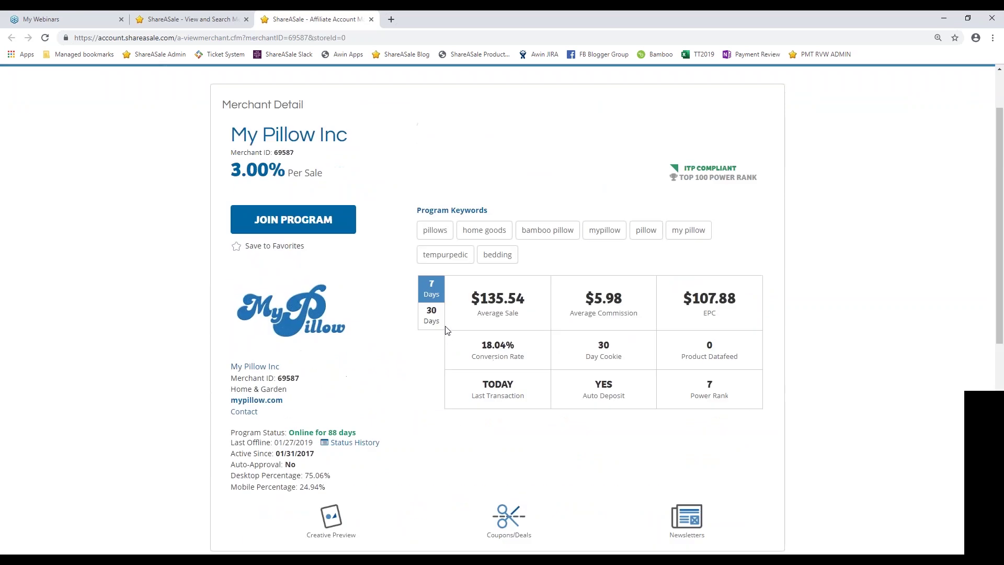
{"action": "scroll", "coordinate": [413, 353], "scroll_direction": "up", "scroll_amount": 2}
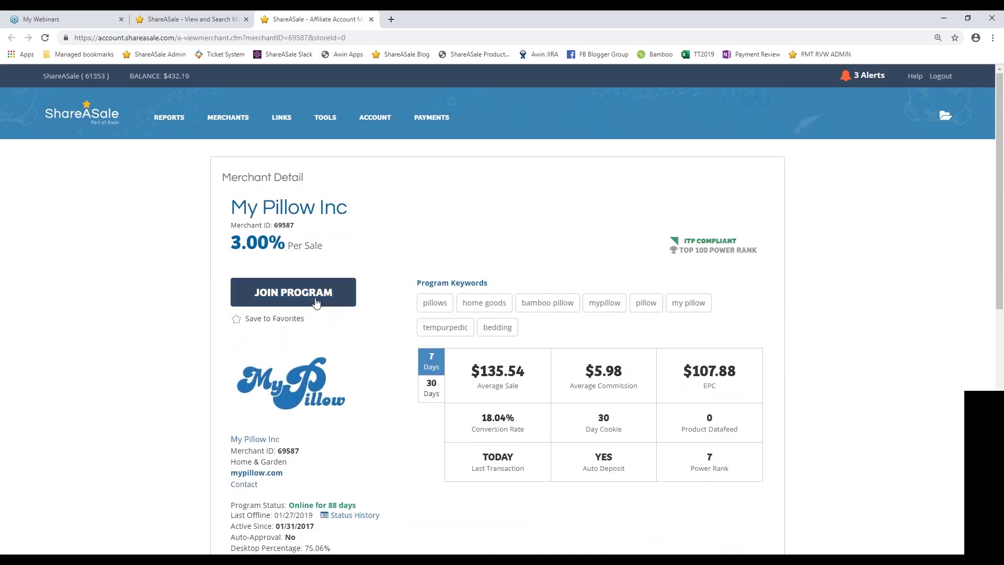
{"action": "left_click", "coordinate": [315, 303]}
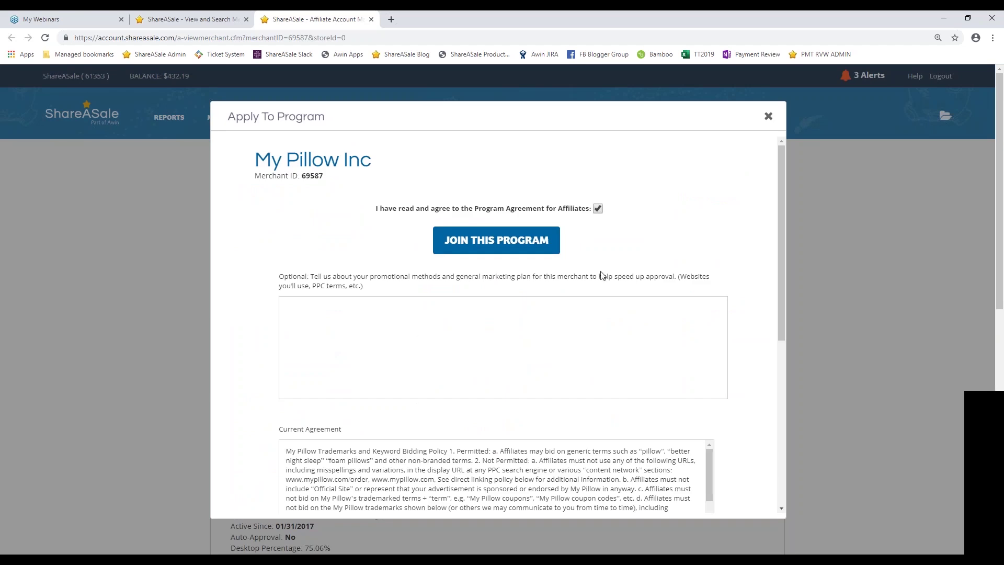
{"action": "left_click", "coordinate": [416, 332]}
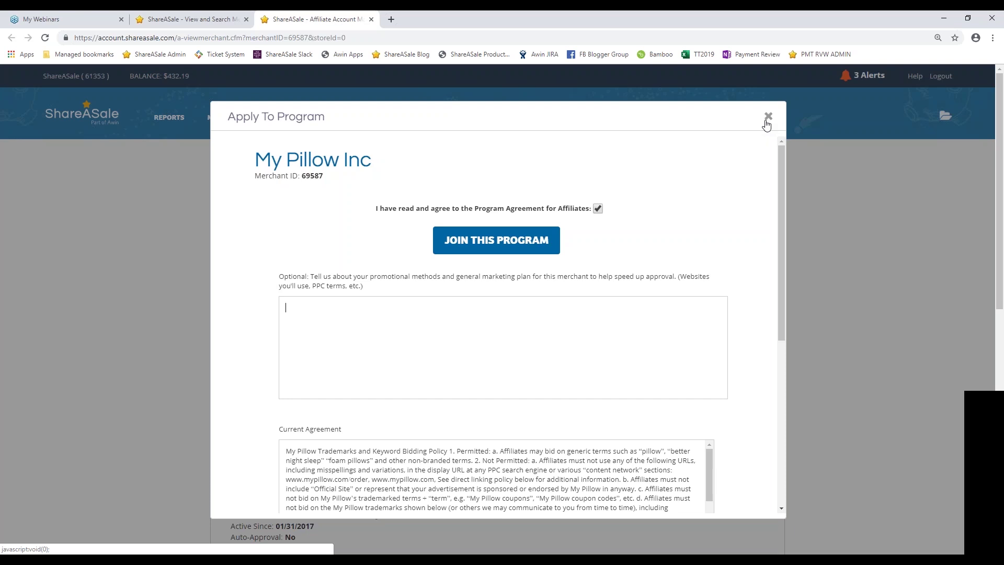
{"action": "left_click", "coordinate": [767, 117]}
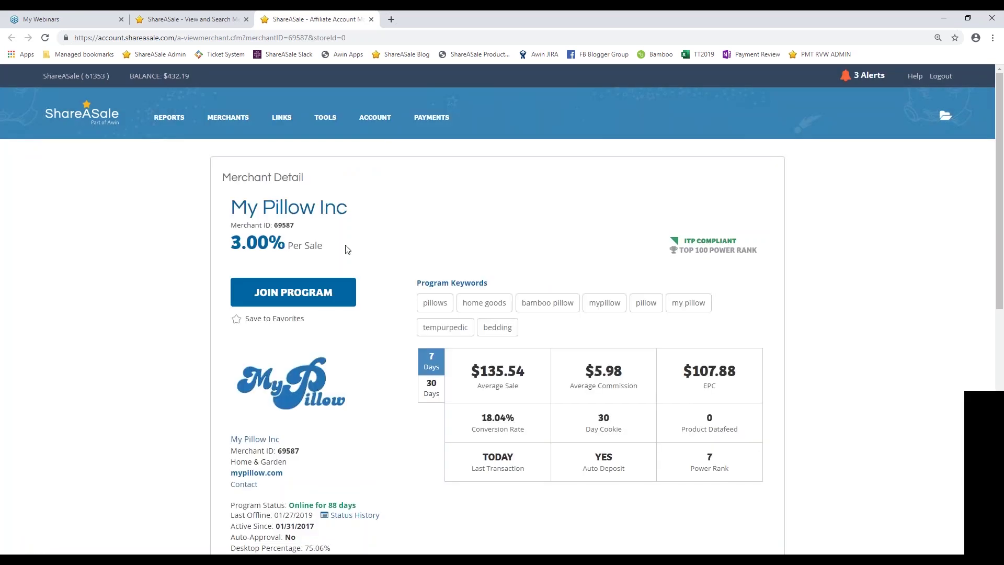
- Open Search for Merchants with keyword 'planner' and expand the Modify Search filters
{"action": "mouse_move", "coordinate": [245, 125]}
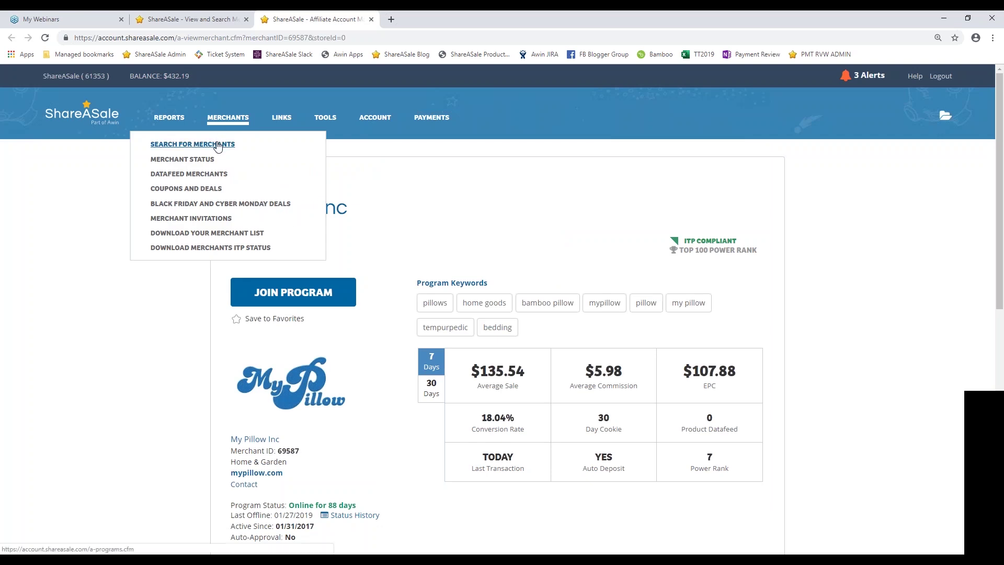
{"action": "left_click", "coordinate": [217, 146]}
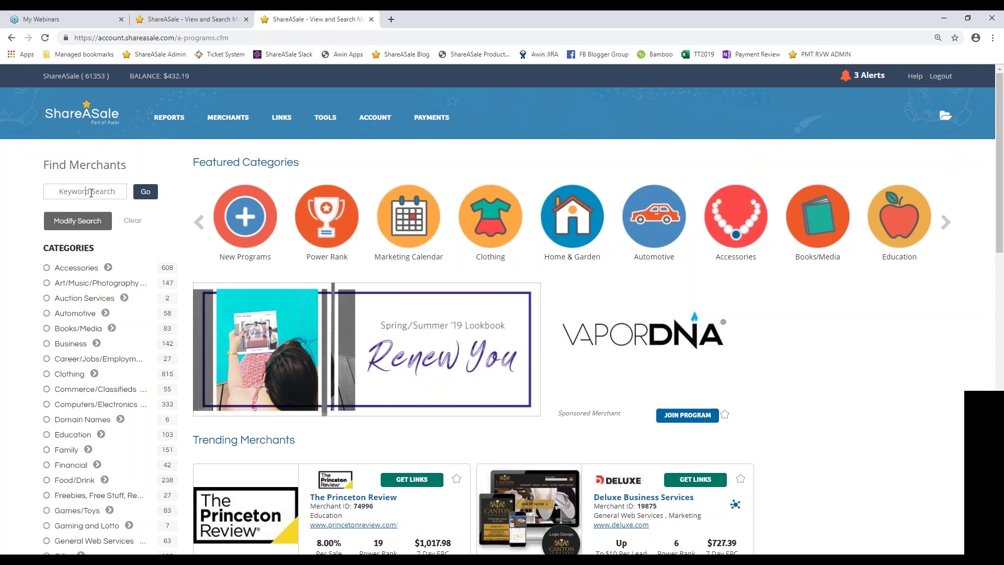
{"action": "type", "text": "plan"}
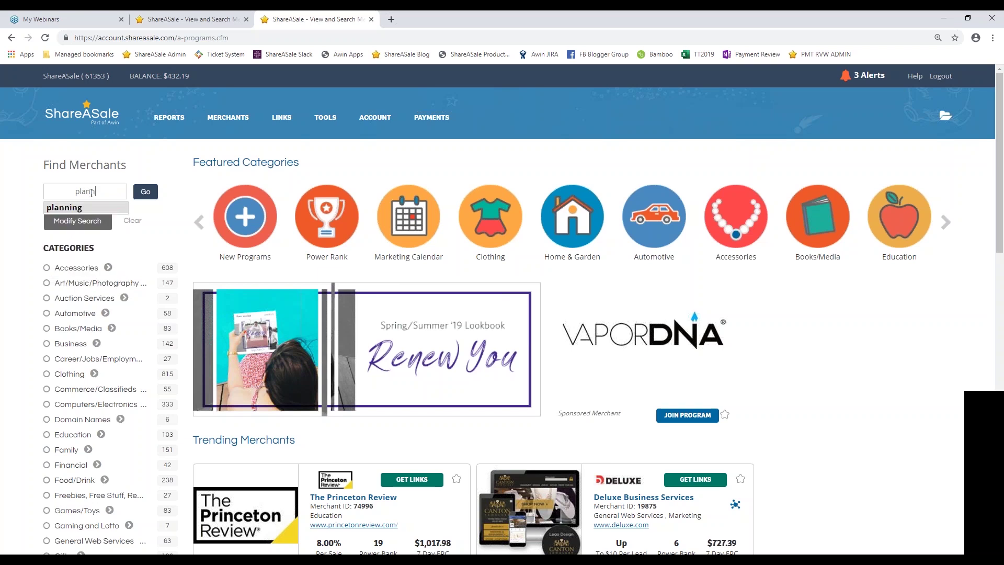
{"action": "type", "text": "ner"}
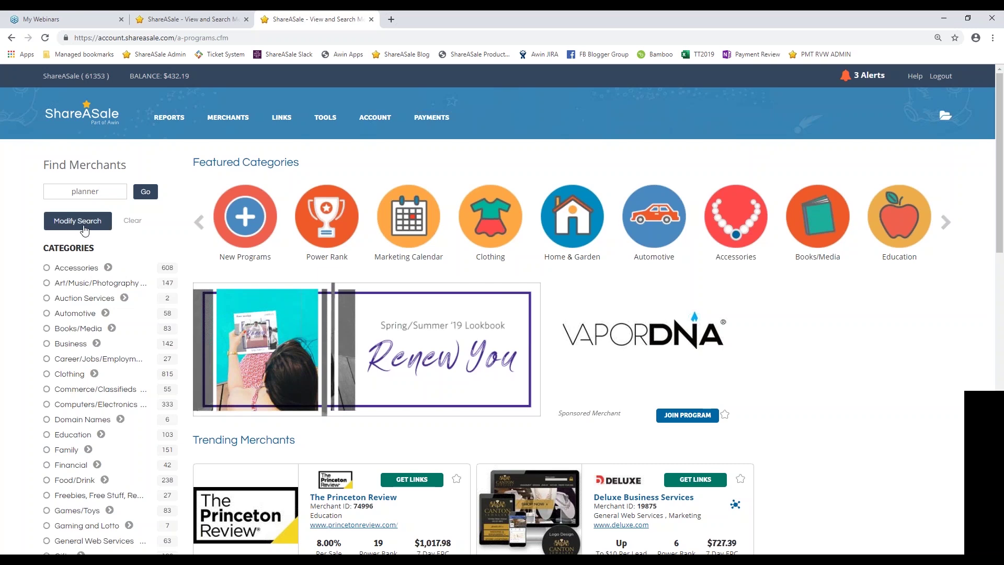
{"action": "left_click", "coordinate": [84, 225]}
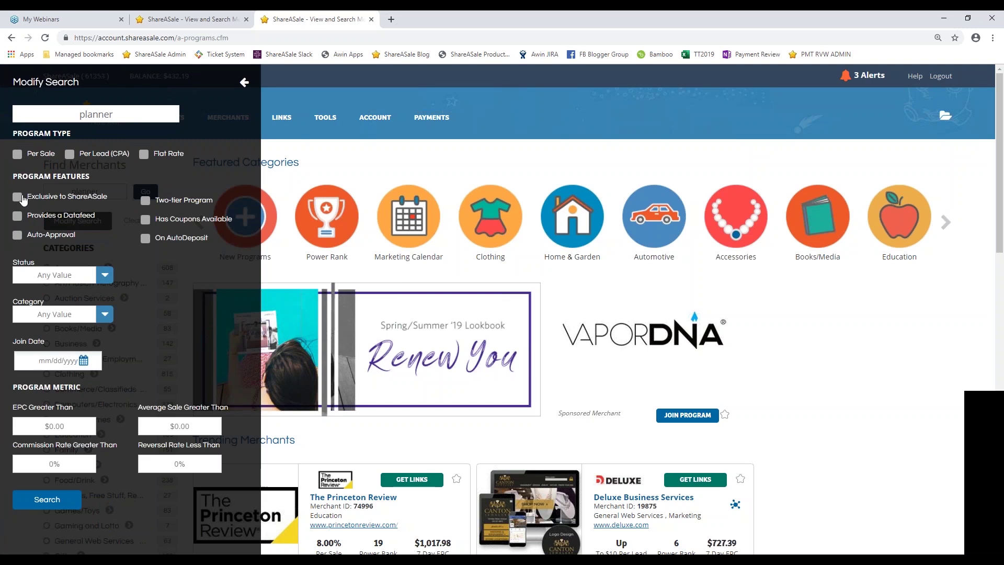
- Tick Exclusive, datafeed, coupons, AutoDeposit, auto-approval and two-tier filters; keep status at Any Value
{"action": "left_click", "coordinate": [19, 197]}
{"action": "left_click", "coordinate": [19, 221]}
{"action": "left_click", "coordinate": [148, 224]}
{"action": "left_click", "coordinate": [149, 248]}
{"action": "left_click", "coordinate": [17, 236]}
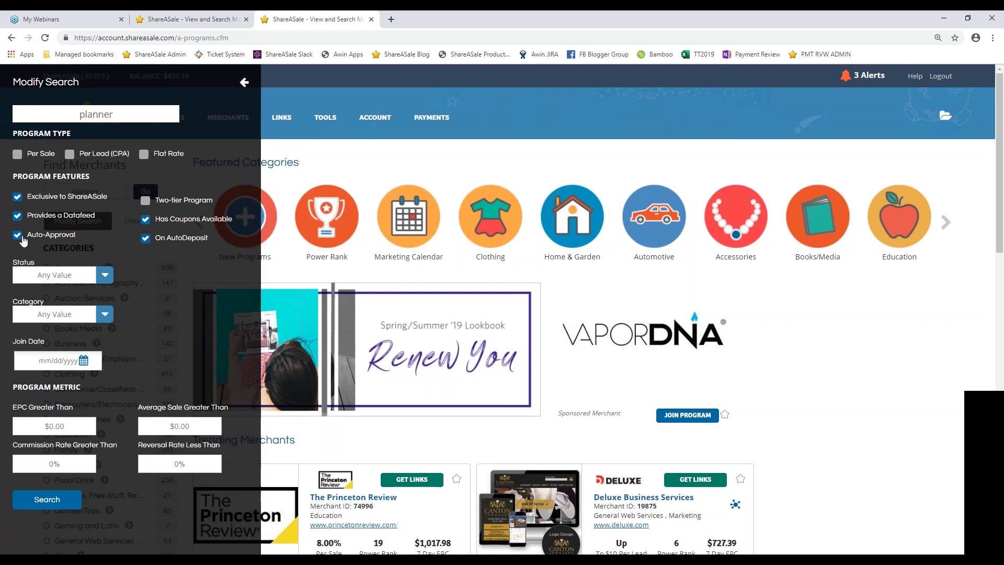
{"action": "left_click", "coordinate": [147, 208]}
{"action": "left_click", "coordinate": [104, 274]}
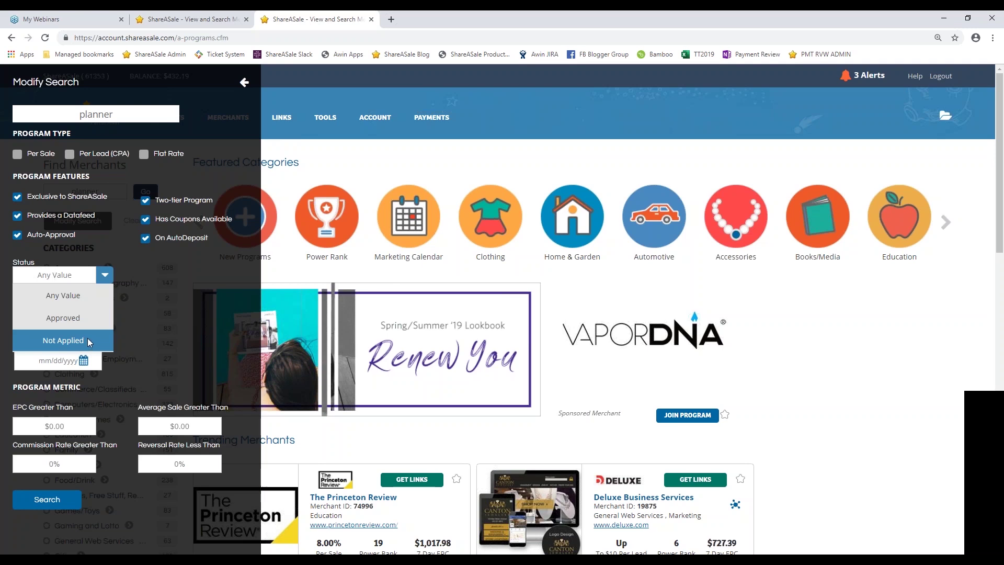
{"action": "left_click", "coordinate": [137, 314]}
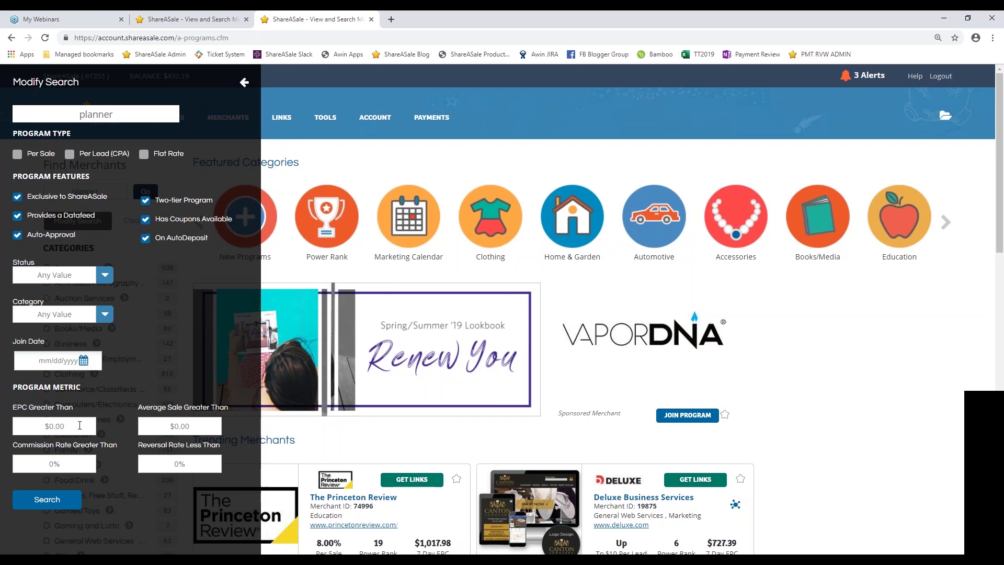
- Untick all six program feature filters and close the Modify Search panel
{"action": "left_click", "coordinate": [17, 196]}
{"action": "left_click", "coordinate": [17, 215]}
{"action": "left_click", "coordinate": [18, 235]}
{"action": "left_click", "coordinate": [145, 200]}
{"action": "left_click", "coordinate": [145, 219]}
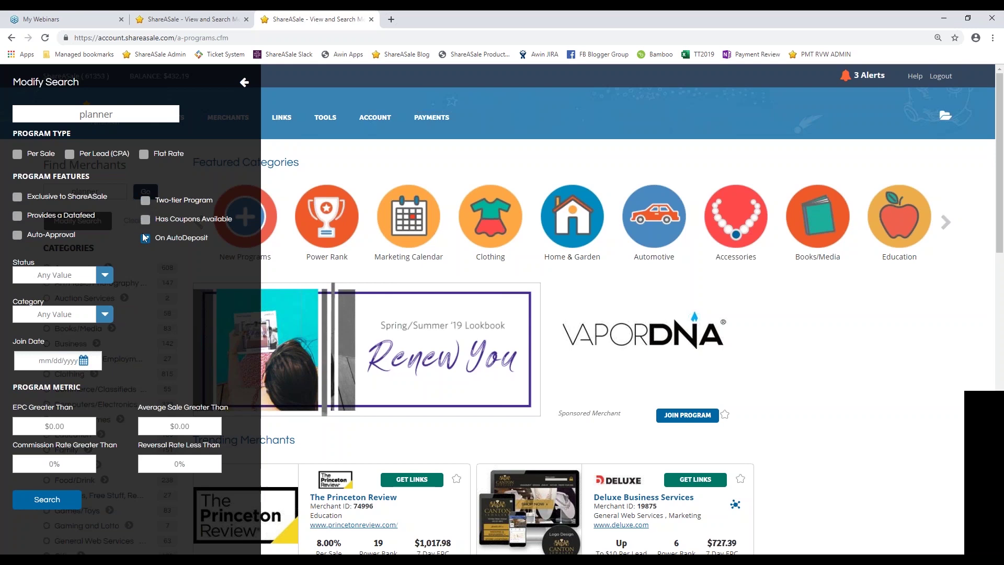
{"action": "left_click", "coordinate": [145, 238]}
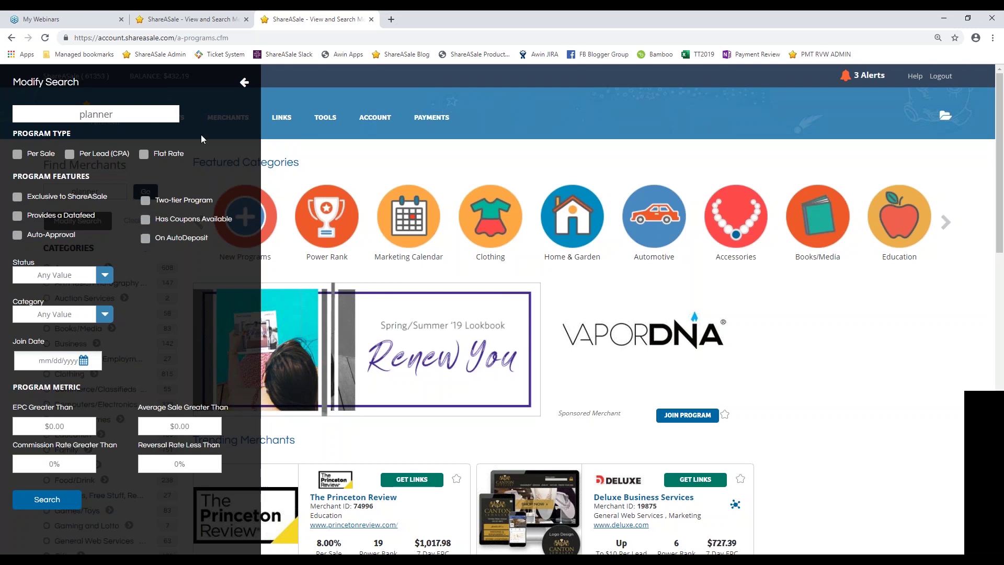
{"action": "left_click", "coordinate": [245, 83]}
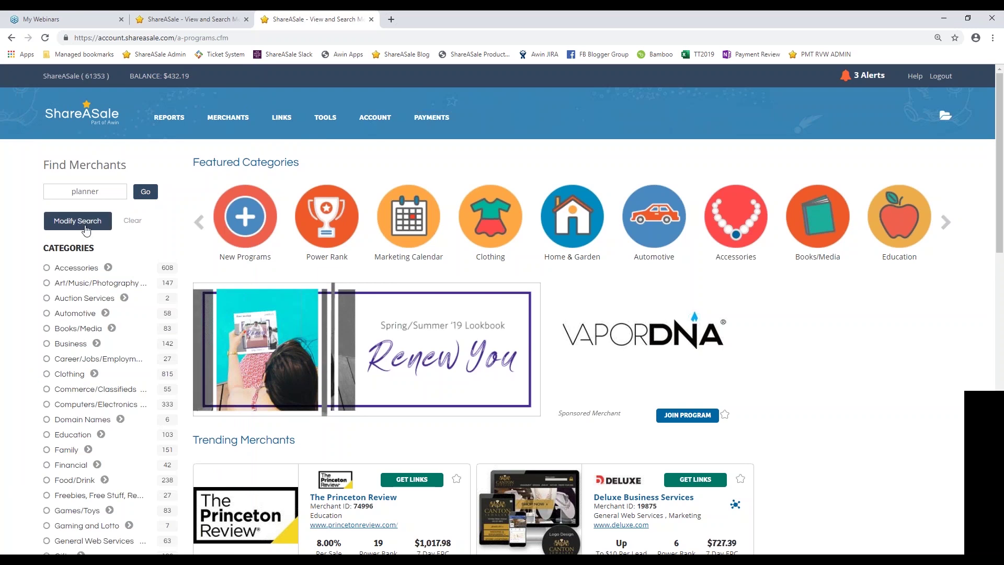
- Run the 'planner' merchant search, returning 154 merchants led by Mormon Mom Planner
{"action": "left_click", "coordinate": [143, 194]}
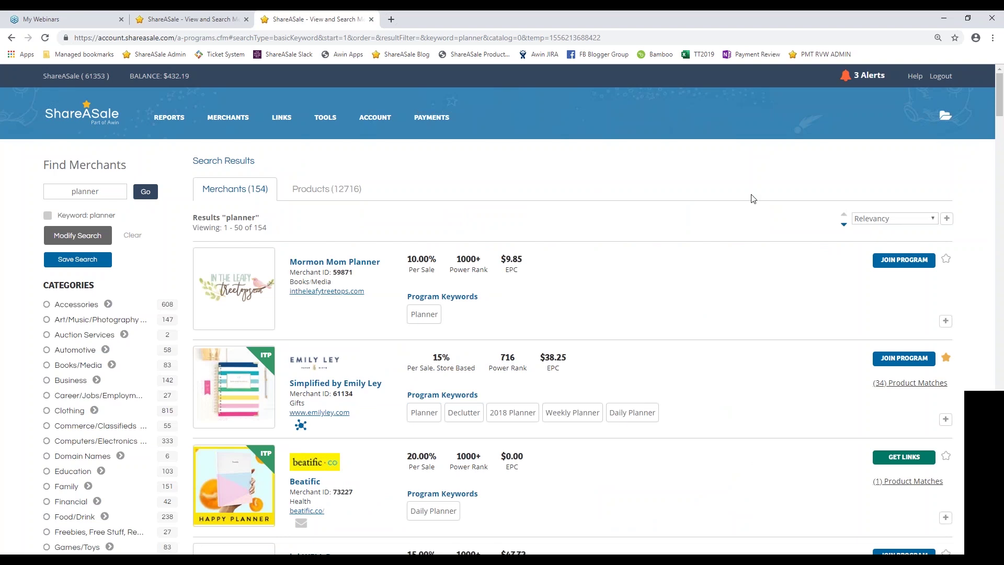
- Open the Relevancy sort dropdown, dismiss it unchanged, then reopen the sort choices
{"action": "left_click", "coordinate": [934, 218]}
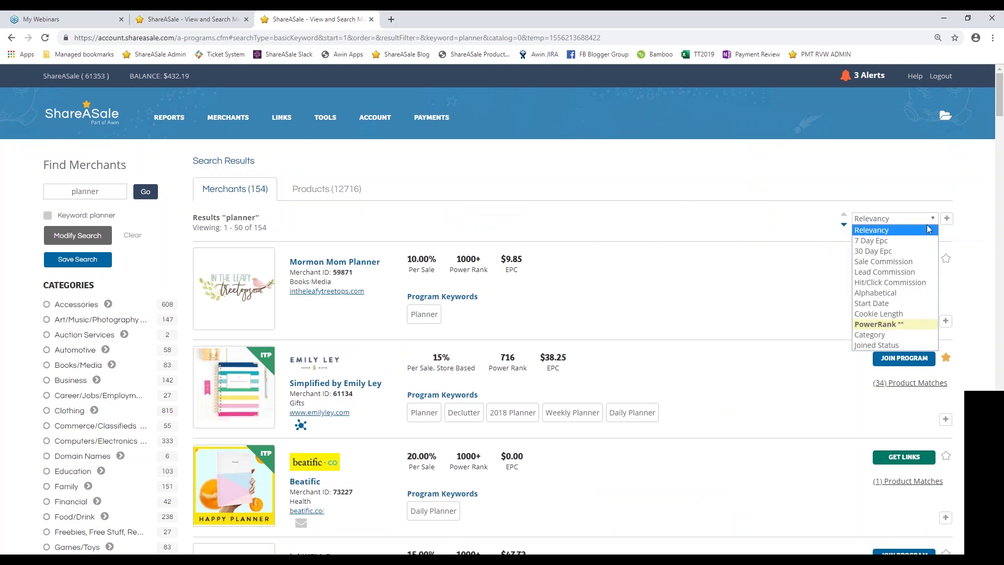
{"action": "left_click", "coordinate": [908, 222]}
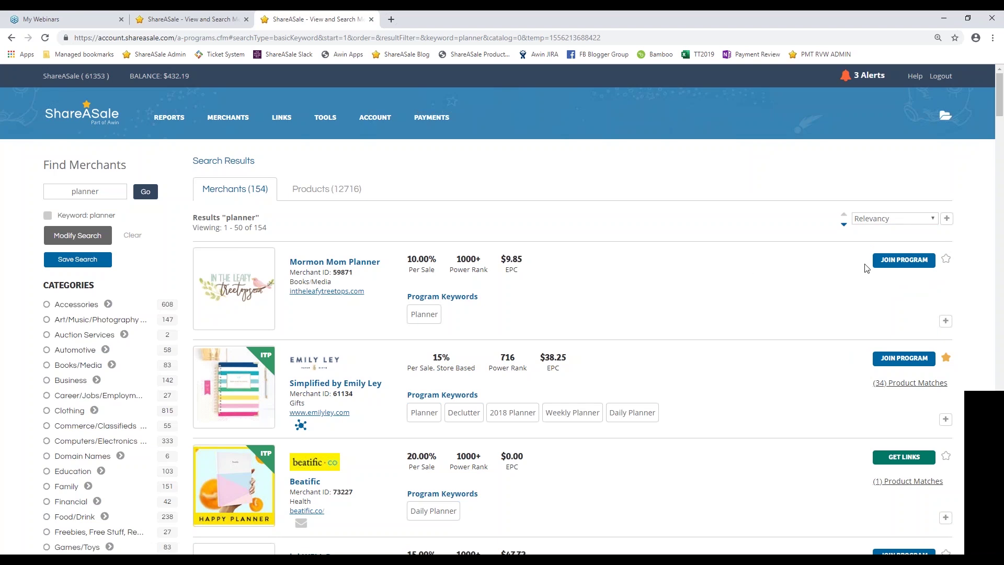
{"action": "left_click", "coordinate": [919, 224]}
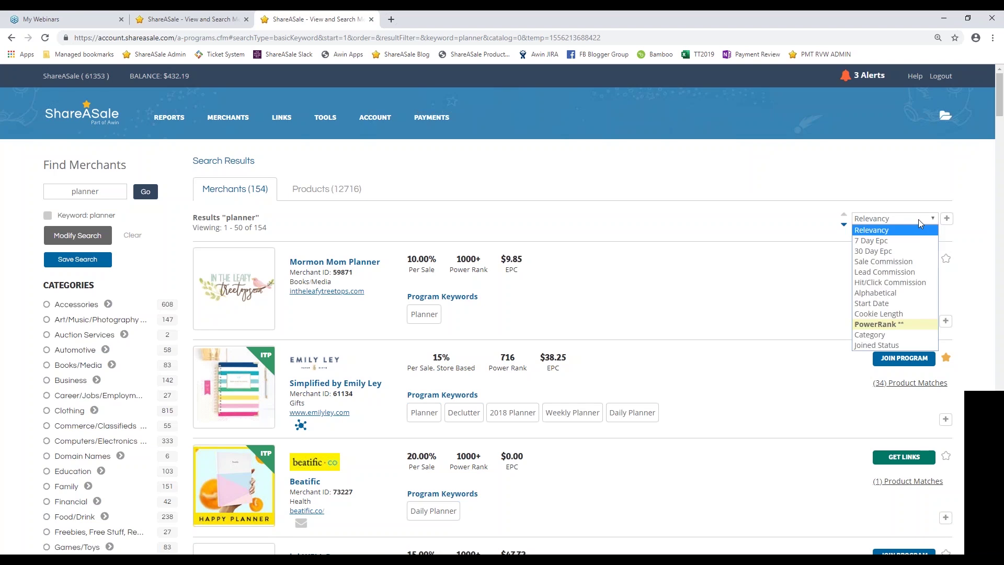
{"action": "left_click", "coordinate": [902, 323]}
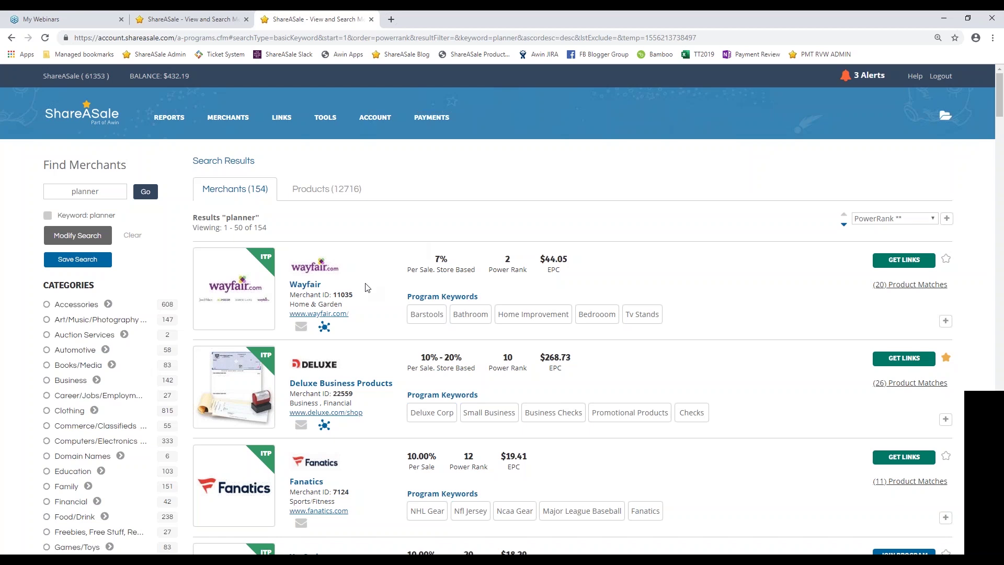
{"action": "scroll", "coordinate": [365, 287], "scroll_direction": "down", "scroll_amount": 2}
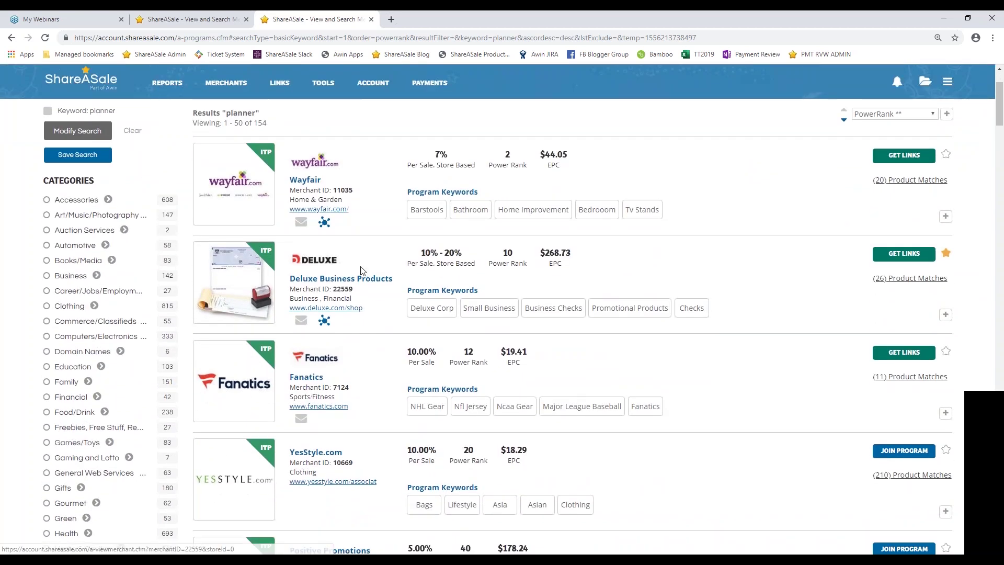
{"action": "scroll", "coordinate": [361, 270], "scroll_direction": "down", "scroll_amount": 4}
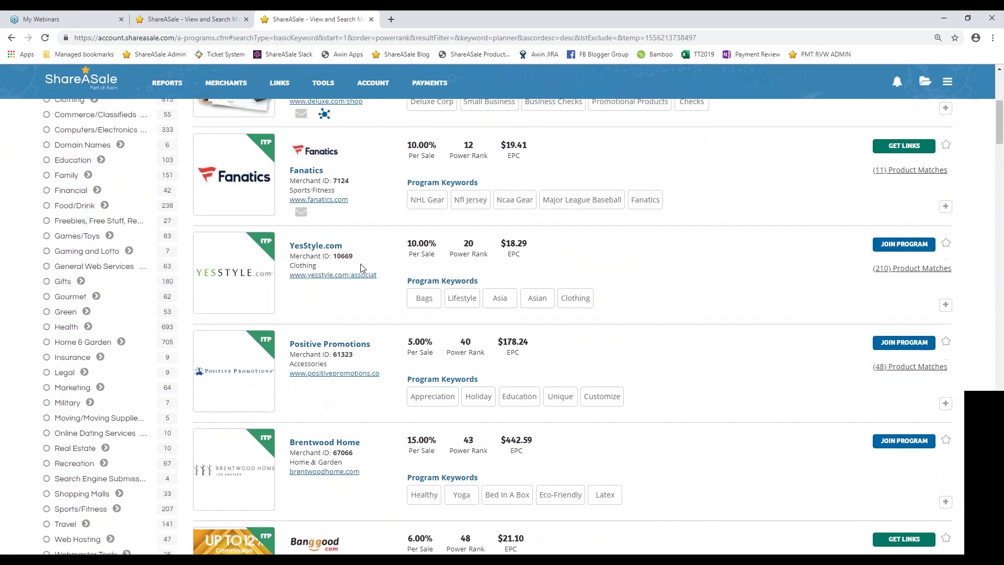
{"action": "scroll", "coordinate": [361, 267], "scroll_direction": "down", "scroll_amount": 6}
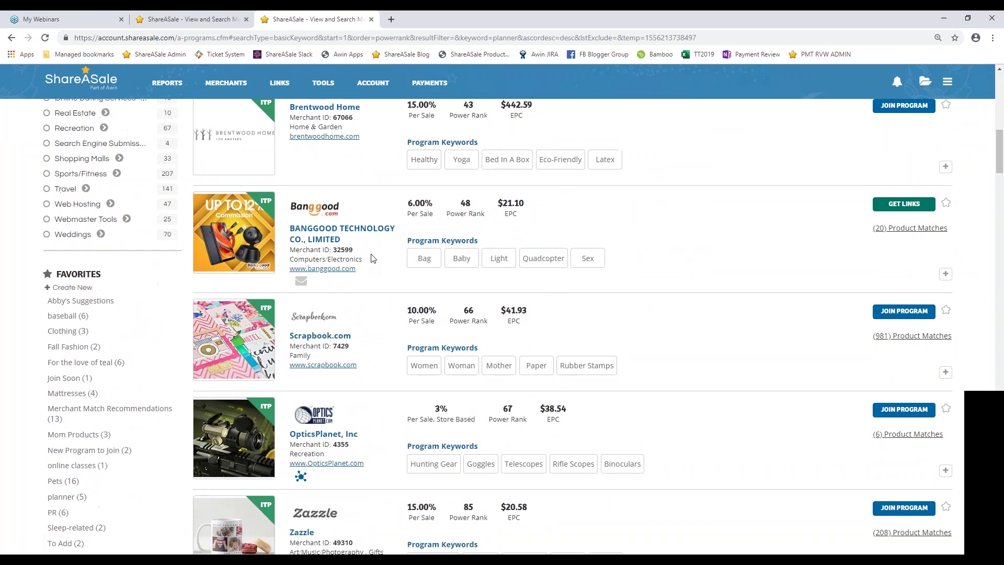
{"action": "scroll", "coordinate": [373, 257], "scroll_direction": "down", "scroll_amount": 4}
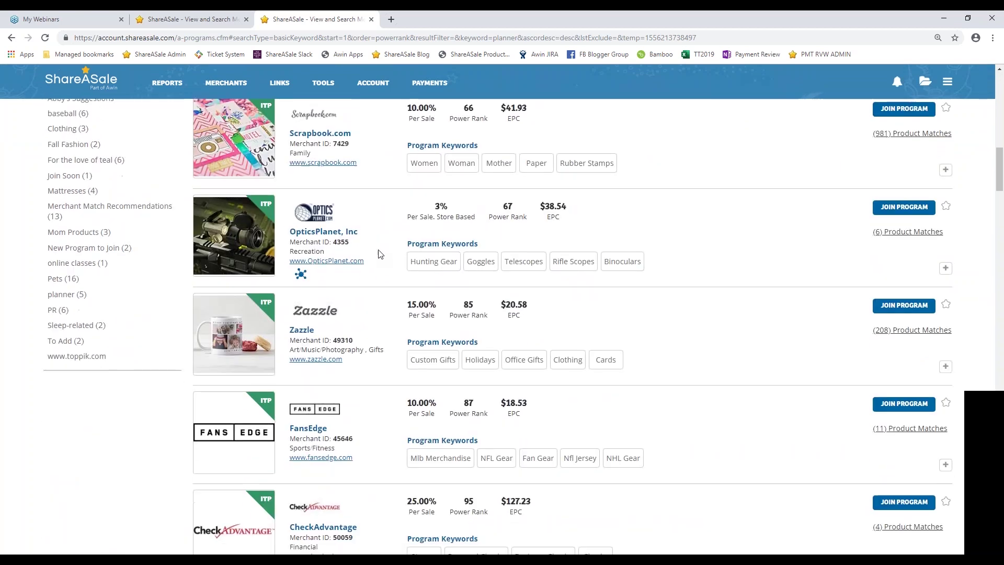
{"action": "scroll", "coordinate": [380, 254], "scroll_direction": "down", "scroll_amount": 4}
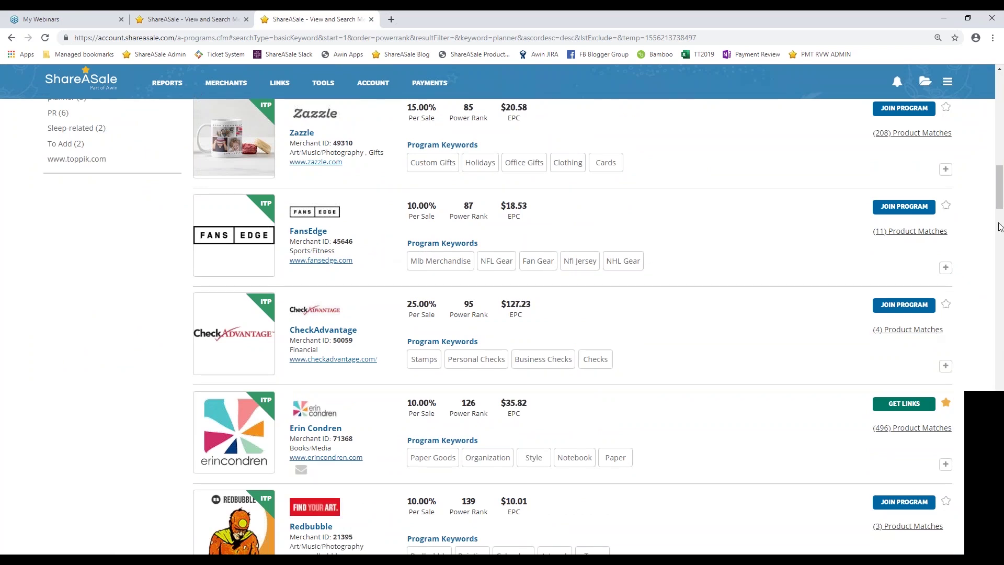
{"action": "scroll", "coordinate": [1001, 134], "scroll_direction": "up", "scroll_amount": 4}
{"action": "scroll", "coordinate": [1001, 134], "scroll_direction": "up", "scroll_amount": 5}
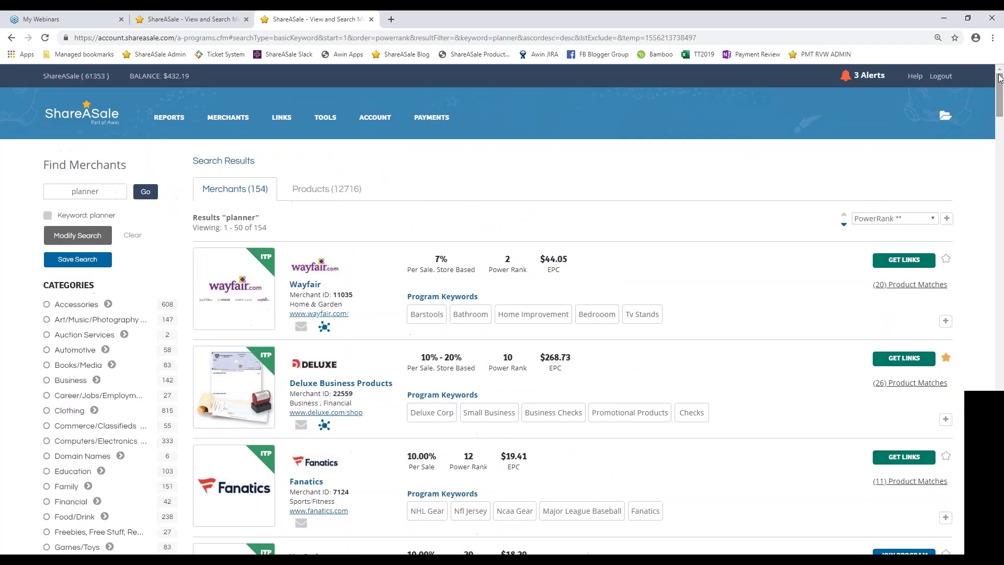
- Switch to the Products tab and browse the 854 planner product listings
{"action": "left_click", "coordinate": [344, 197]}
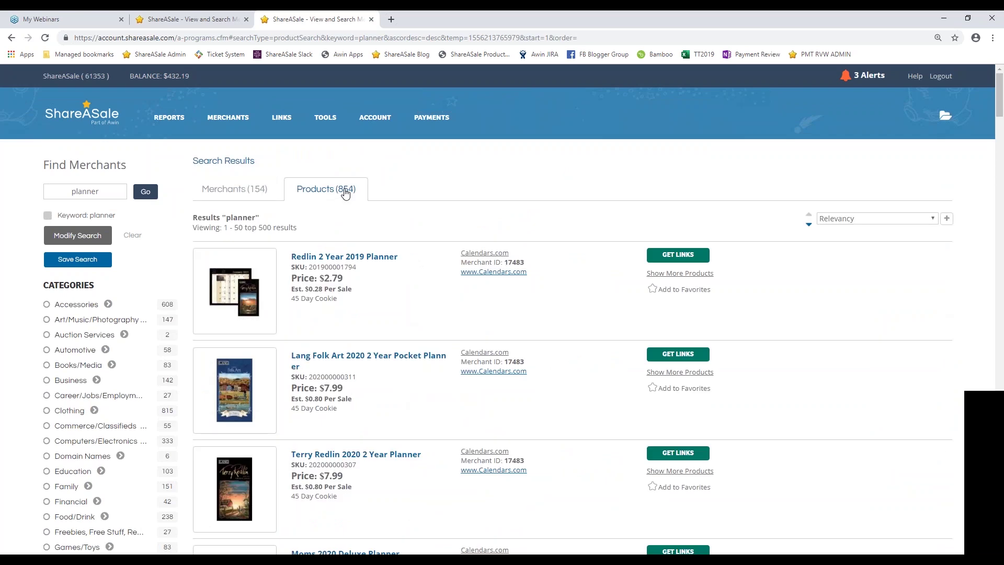
{"action": "scroll", "coordinate": [311, 285], "scroll_direction": "down", "scroll_amount": 1}
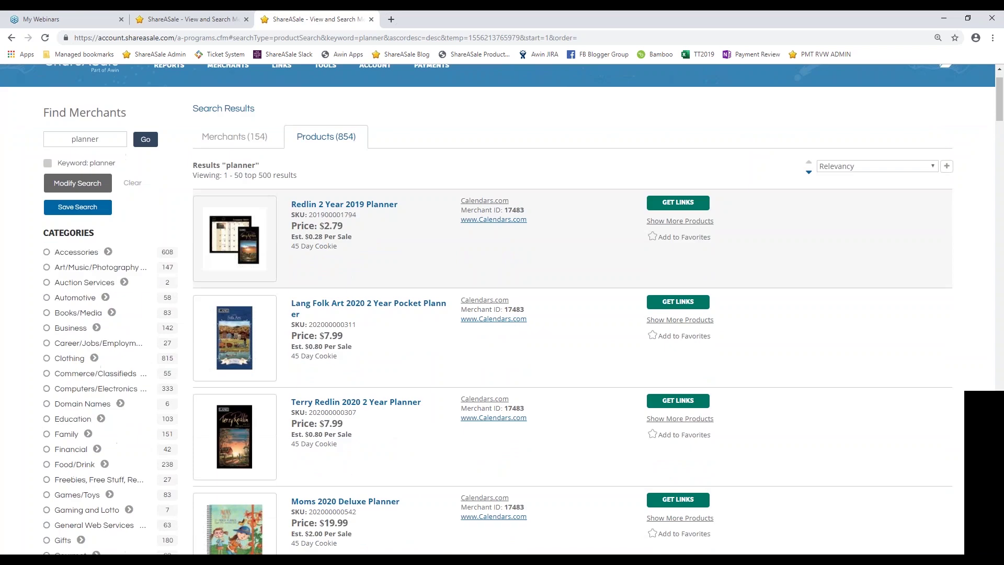
{"action": "scroll", "coordinate": [352, 302], "scroll_direction": "down", "scroll_amount": 2}
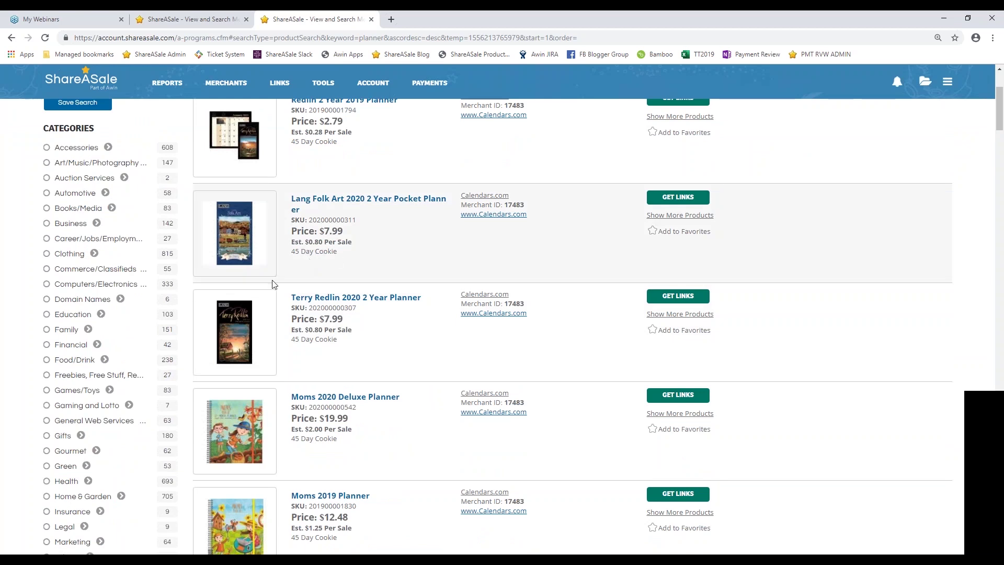
{"action": "scroll", "coordinate": [272, 284], "scroll_direction": "down", "scroll_amount": 4}
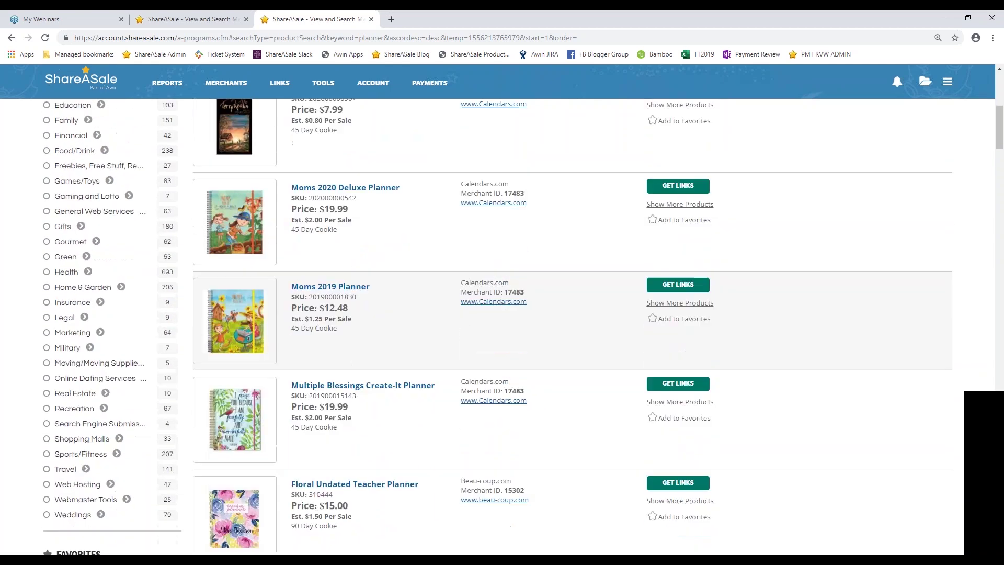
{"action": "scroll", "coordinate": [317, 345], "scroll_direction": "up", "scroll_amount": 5}
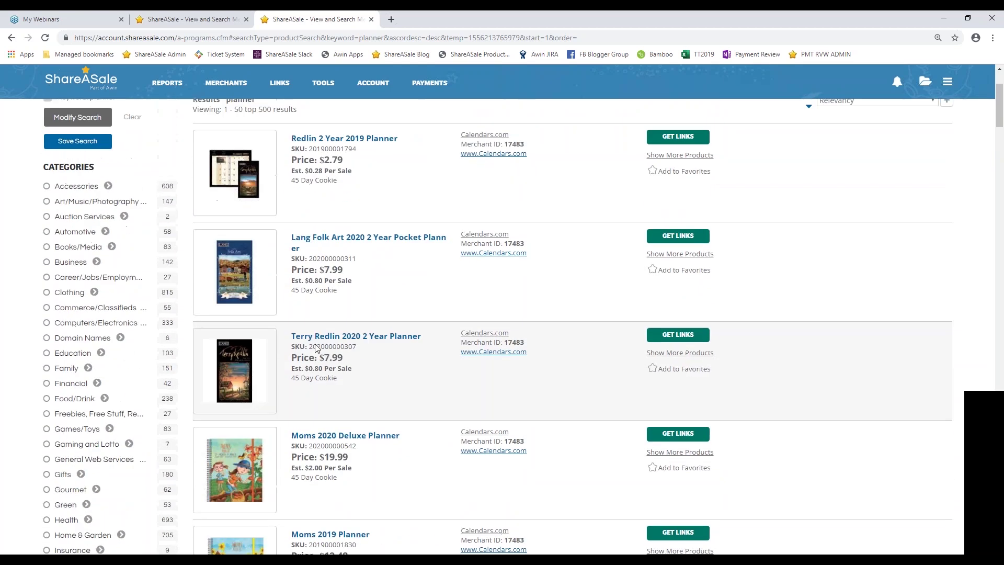
{"action": "scroll", "coordinate": [317, 345], "scroll_direction": "up", "scroll_amount": 3}
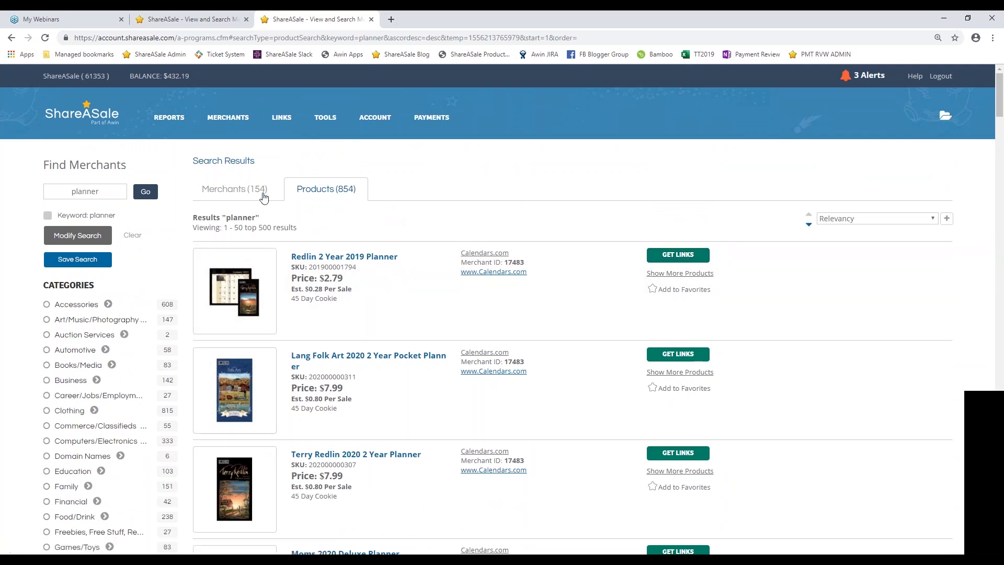
- Return to the Merchants (154) tab and scan the planner merchant list
{"action": "left_click", "coordinate": [262, 195]}
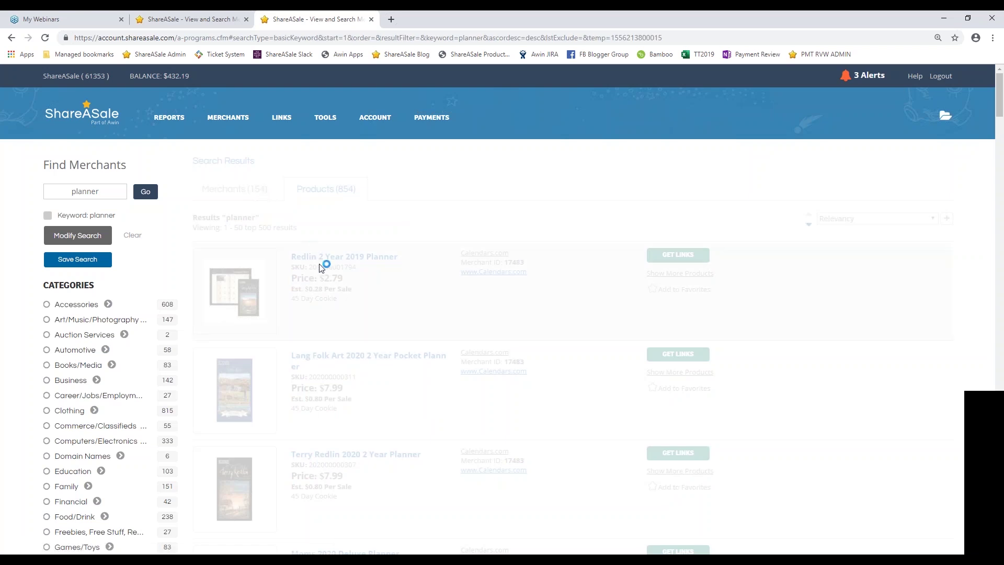
{"action": "scroll", "coordinate": [335, 304], "scroll_direction": "down", "scroll_amount": 9}
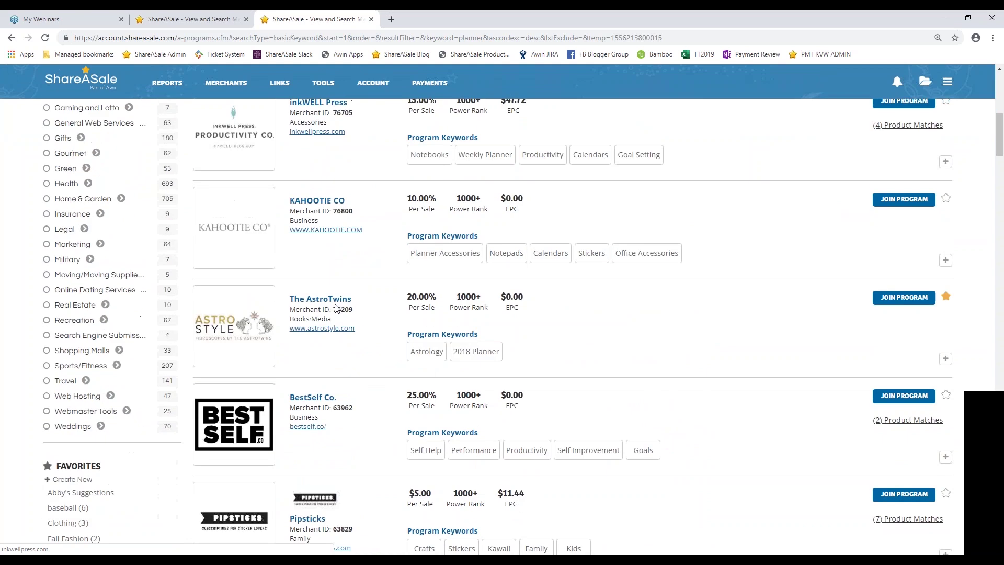
{"action": "scroll", "coordinate": [336, 308], "scroll_direction": "down", "scroll_amount": 5}
{"action": "scroll", "coordinate": [768, 291], "scroll_direction": "up", "scroll_amount": 10}
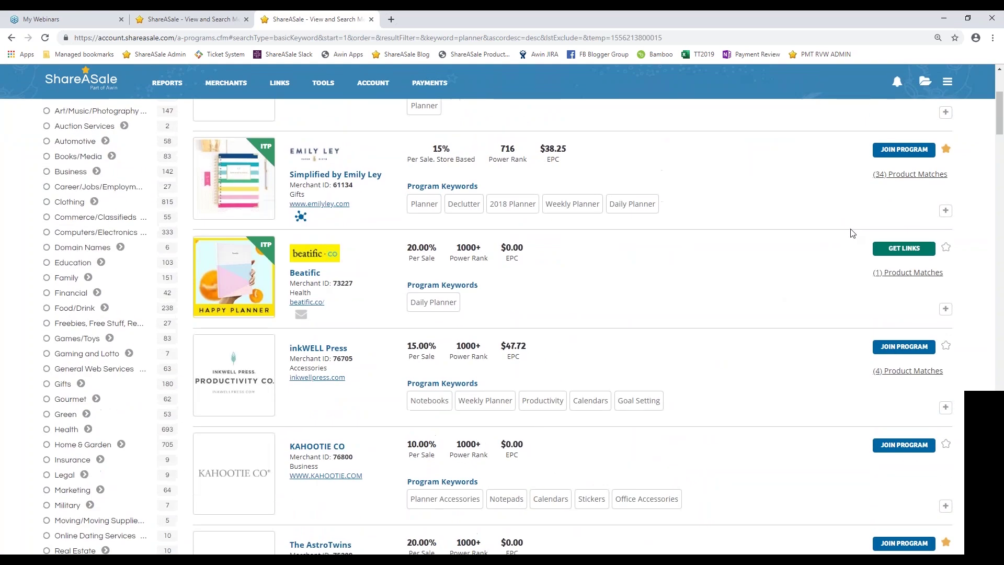
{"action": "scroll", "coordinate": [852, 233], "scroll_direction": "up", "scroll_amount": 4}
- Sort the merchants by PowerRank and scroll down to Erin Condren
{"action": "left_click", "coordinate": [878, 218]}
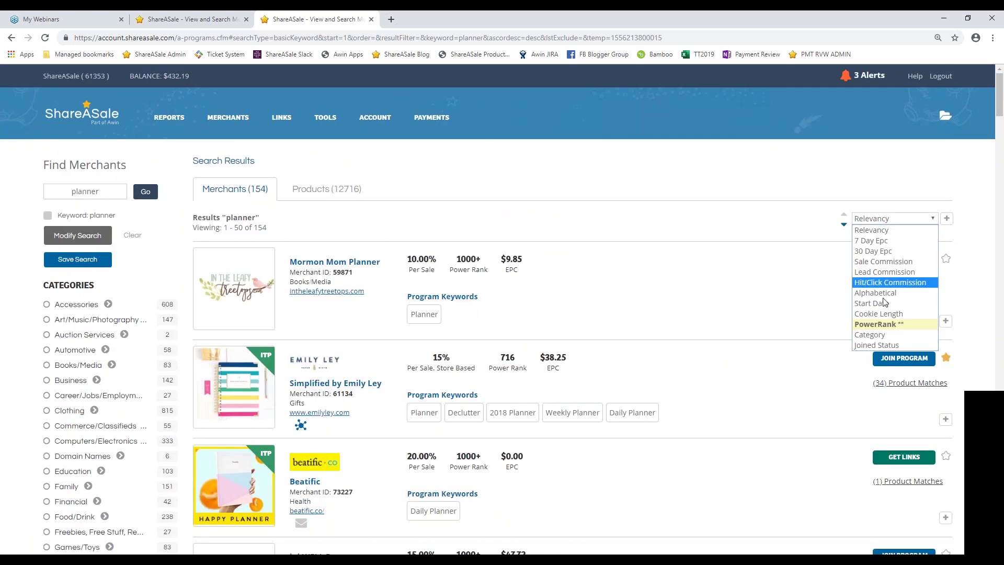
{"action": "left_click", "coordinate": [889, 324]}
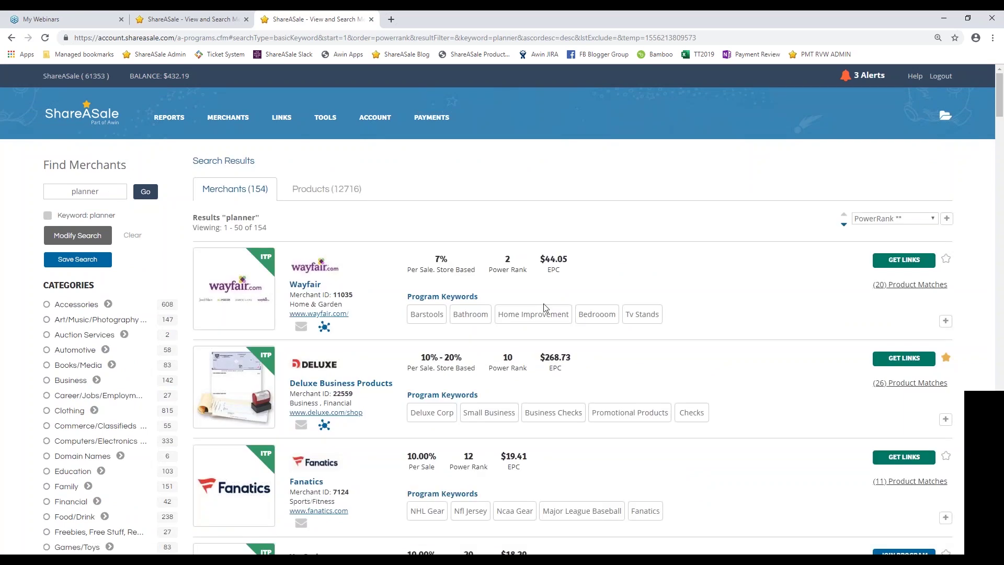
{"action": "scroll", "coordinate": [548, 307], "scroll_direction": "down", "scroll_amount": 5}
{"action": "scroll", "coordinate": [483, 311], "scroll_direction": "down", "scroll_amount": 13}
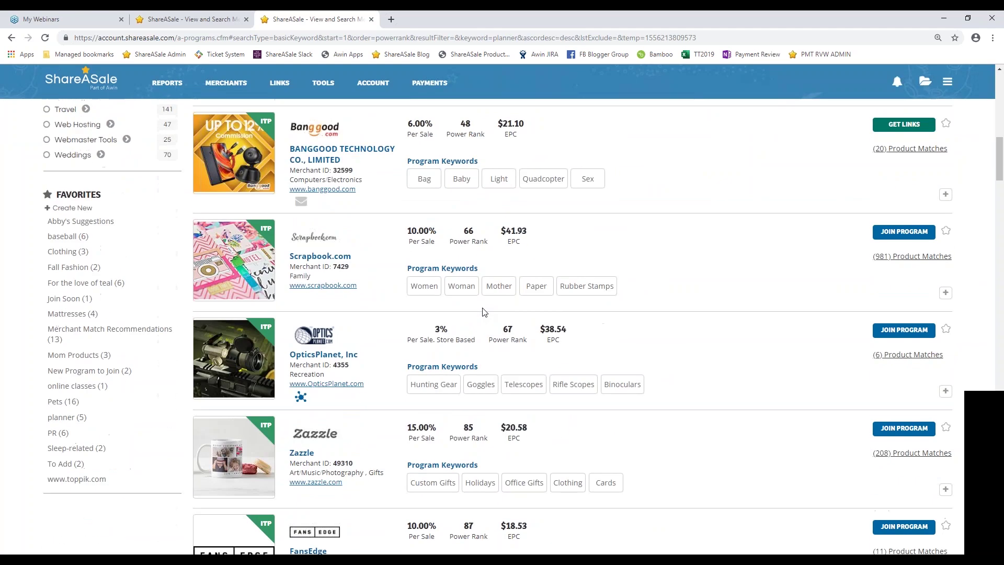
{"action": "scroll", "coordinate": [483, 312], "scroll_direction": "down", "scroll_amount": 2}
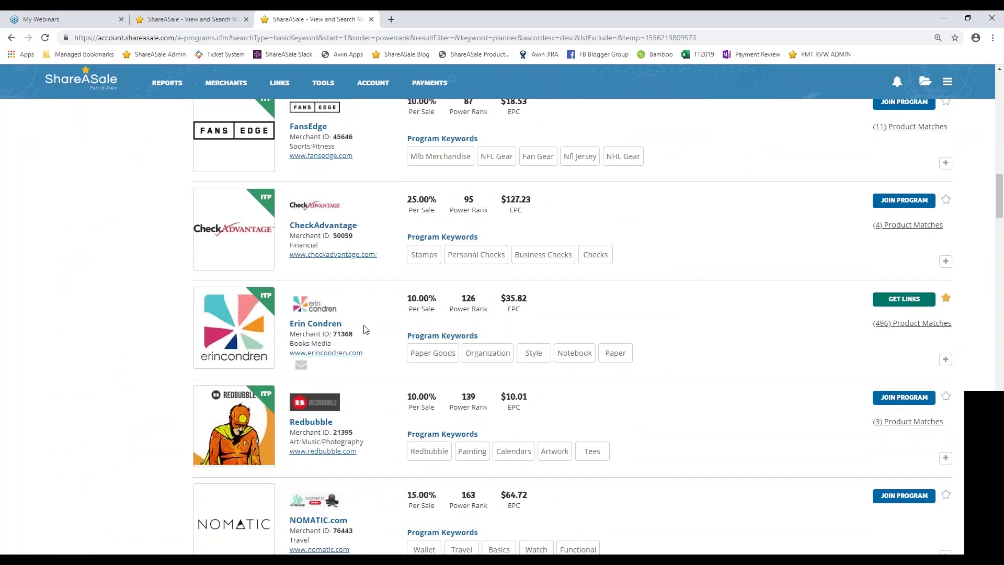
{"action": "scroll", "coordinate": [387, 314], "scroll_direction": "down", "scroll_amount": 1}
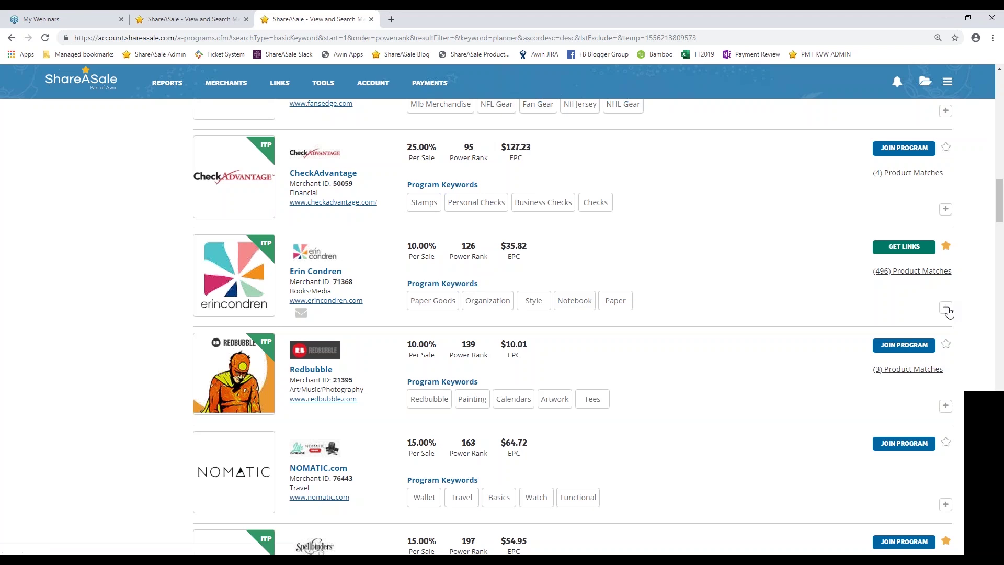
- Expand Erin Condren's 30-day stats, then open and browse its Merchant Detail page in a new tab
{"action": "left_click", "coordinate": [945, 307]}
{"action": "scroll", "coordinate": [654, 307], "scroll_direction": "down", "scroll_amount": 1}
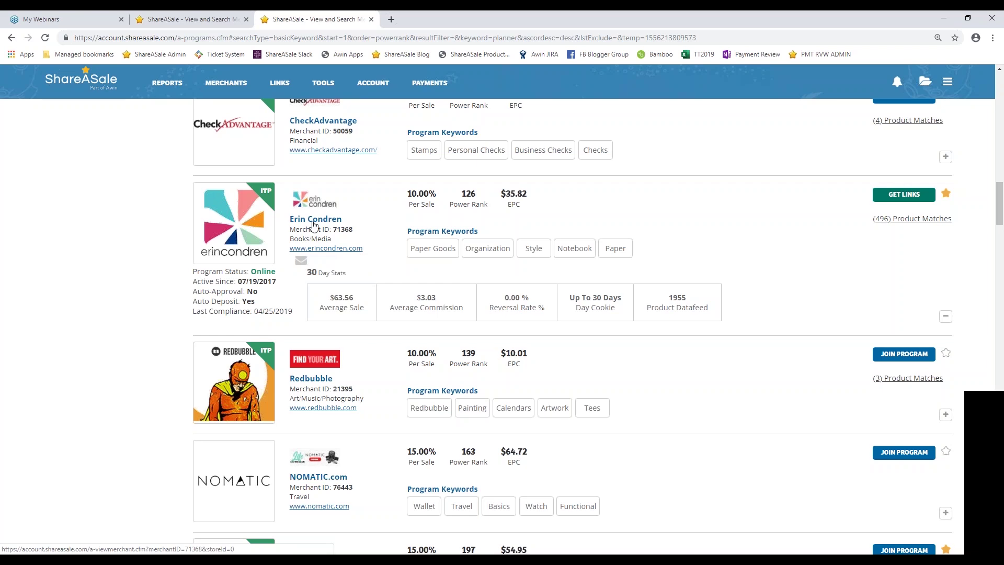
{"action": "left_click", "coordinate": [312, 219]}
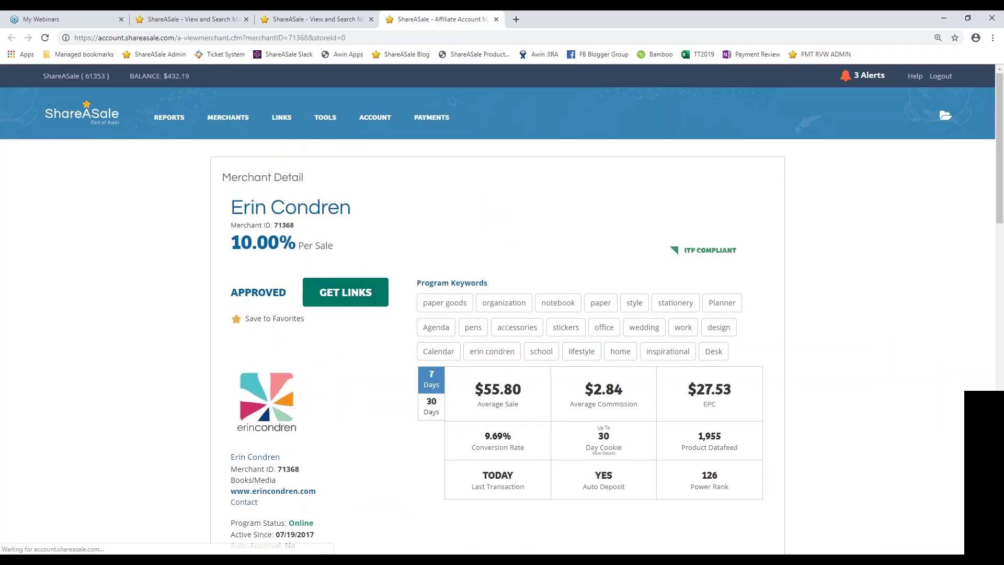
{"action": "scroll", "coordinate": [317, 223], "scroll_direction": "down", "scroll_amount": 2}
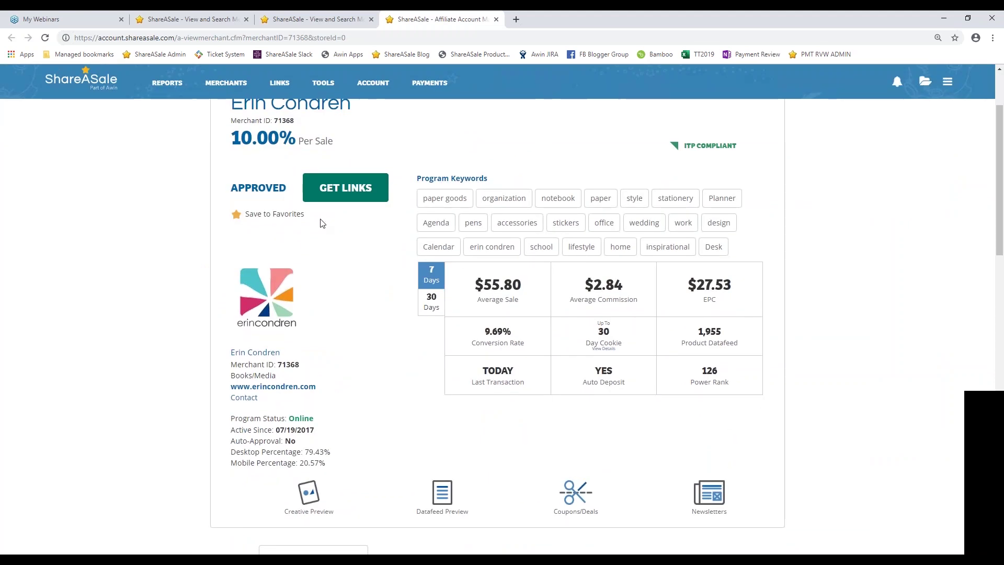
{"action": "scroll", "coordinate": [349, 246], "scroll_direction": "down", "scroll_amount": 1}
{"action": "scroll", "coordinate": [350, 246], "scroll_direction": "down", "scroll_amount": 4}
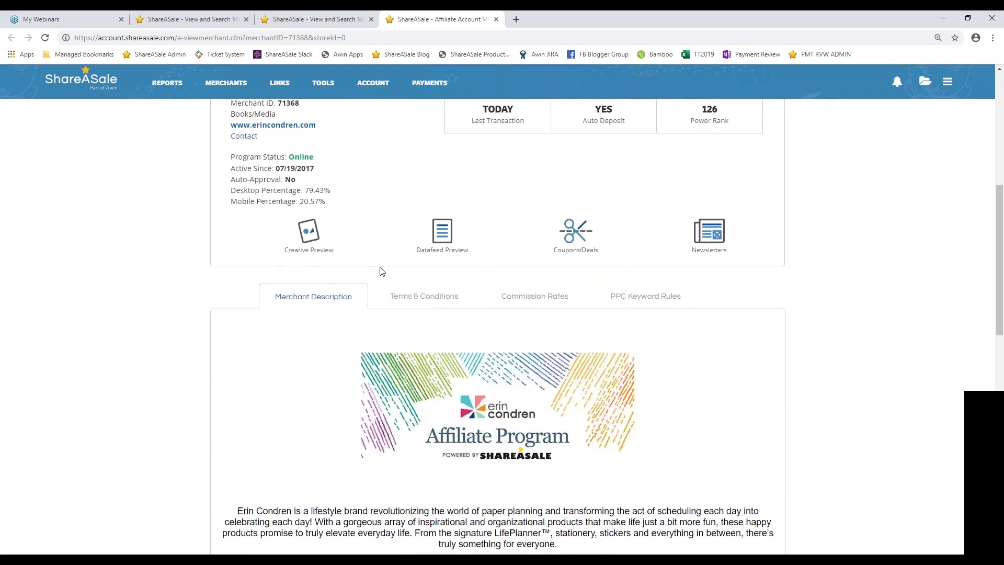
{"action": "scroll", "coordinate": [390, 283], "scroll_direction": "up", "scroll_amount": 4}
{"action": "scroll", "coordinate": [389, 283], "scroll_direction": "up", "scroll_amount": 3}
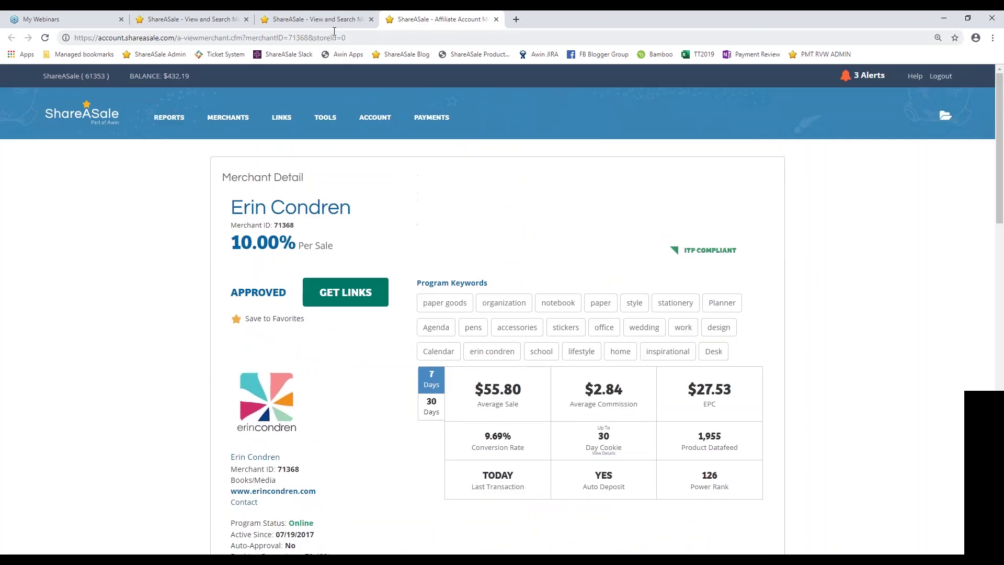
- Back on the planner search results, open the Contact Merchant form for Erin Condren and focus the empty Subject field
{"action": "left_click", "coordinate": [329, 21]}
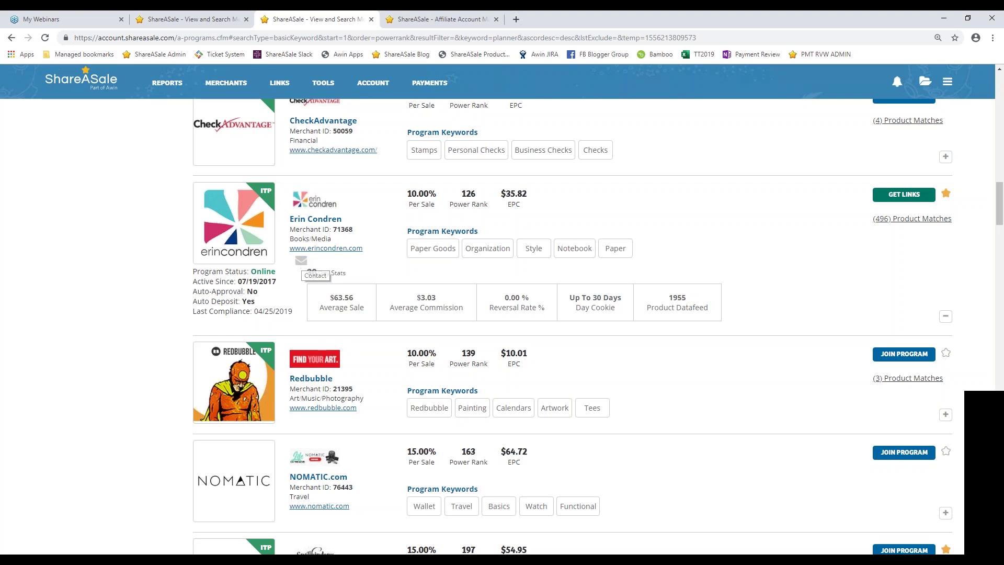
{"action": "left_click", "coordinate": [302, 262]}
{"action": "left_click", "coordinate": [436, 258]}
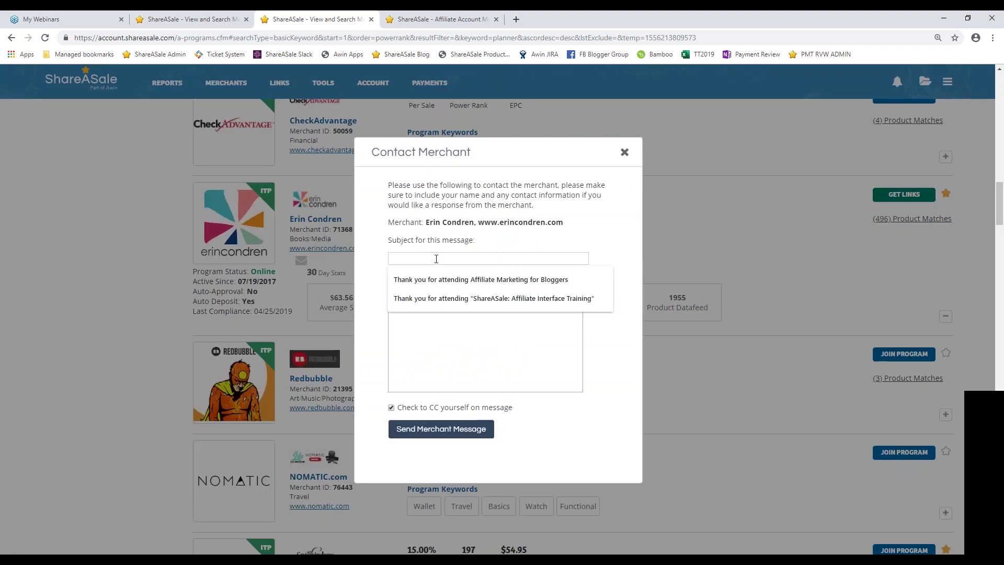
{"action": "left_click", "coordinate": [450, 250]}
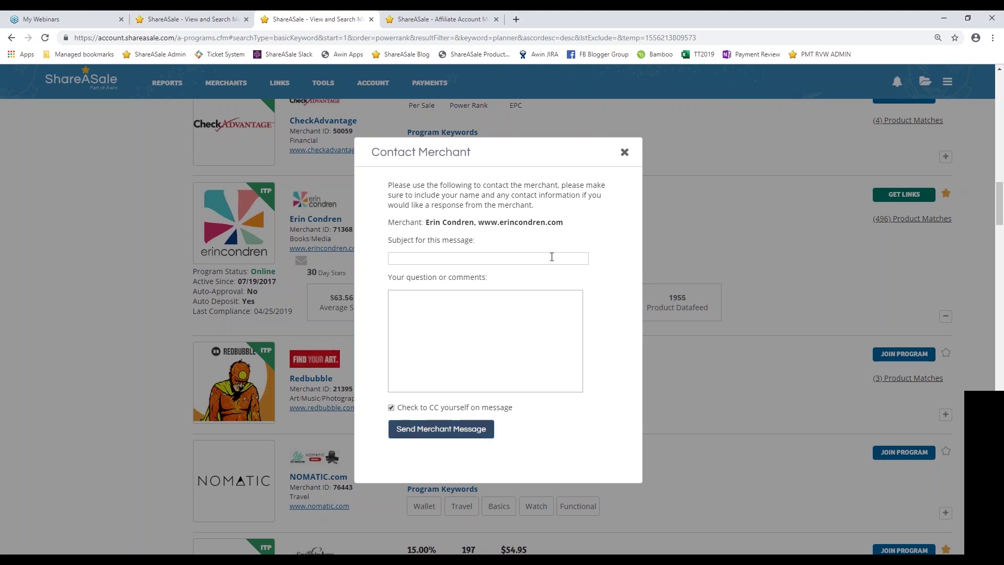
- Dismiss the Erin Condren Contact Merchant form without sending, returning to the planner results
{"action": "left_click", "coordinate": [624, 153]}
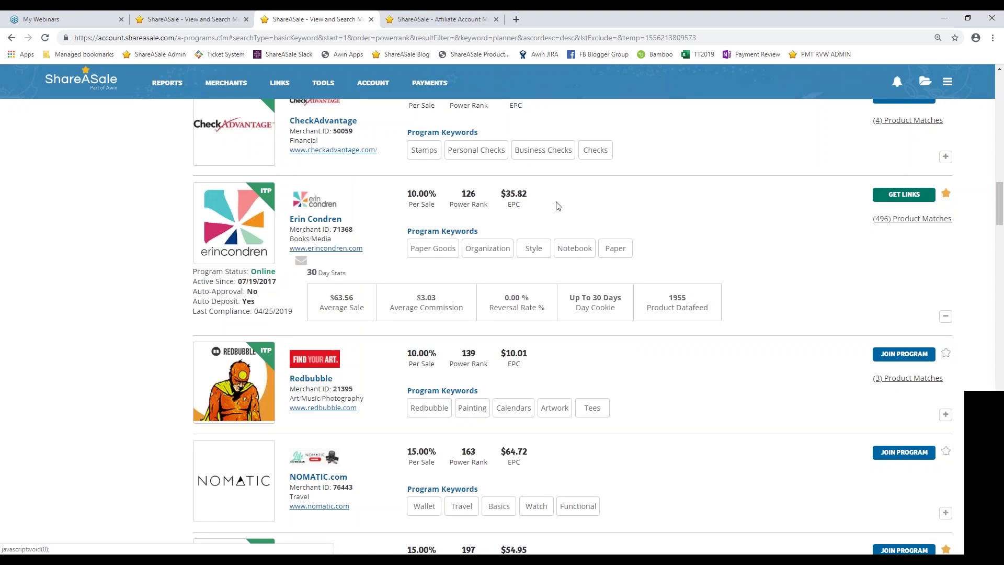